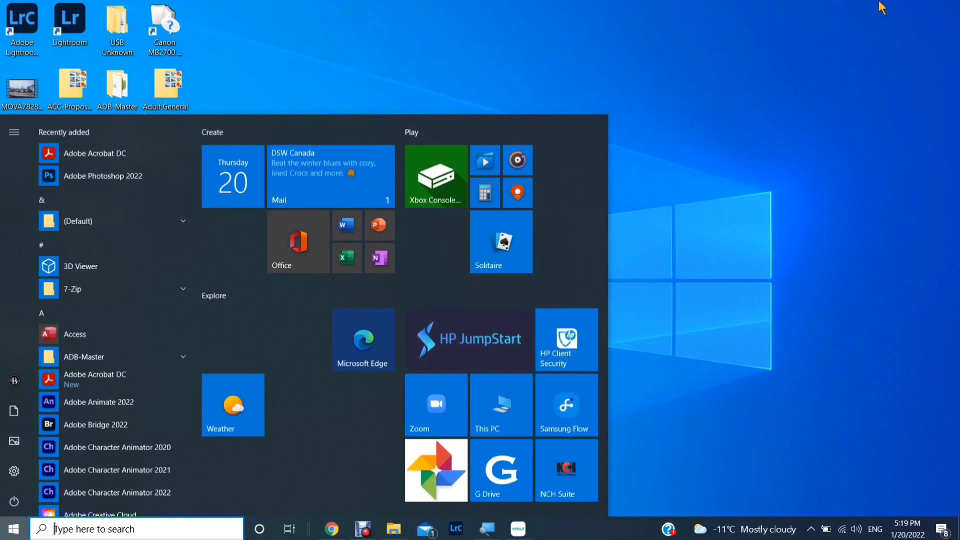
Step: Dismiss the Start menu, bring it up once more and close it again
left_click(881, 28)
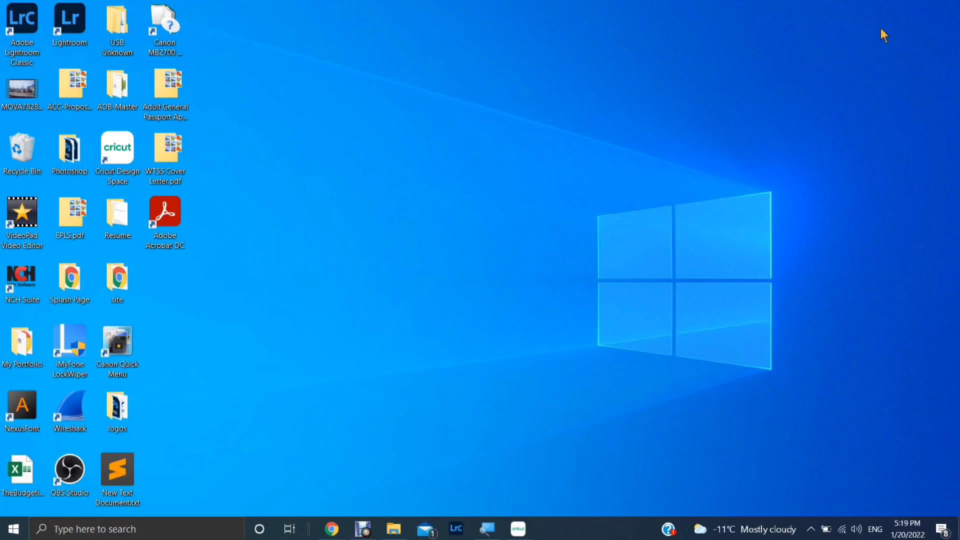
key("super")
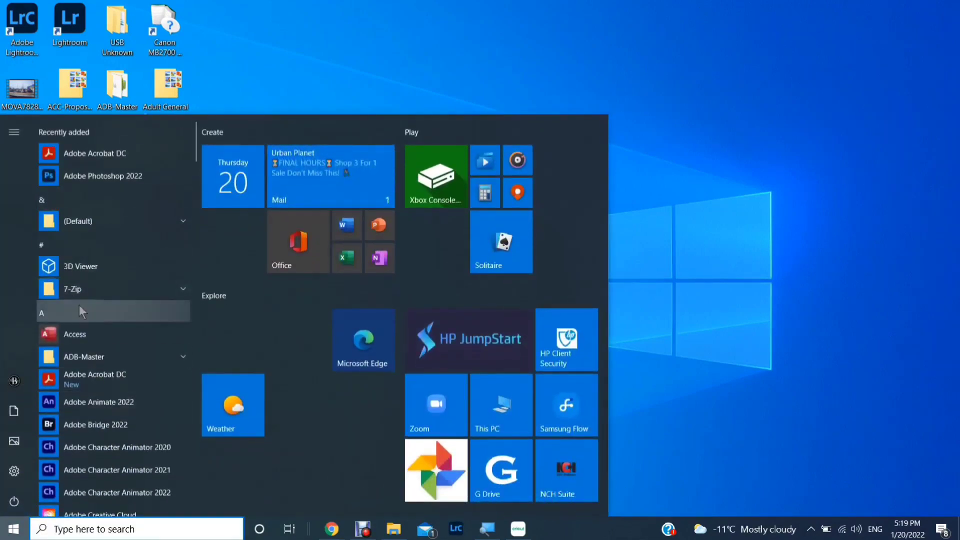
key("super")
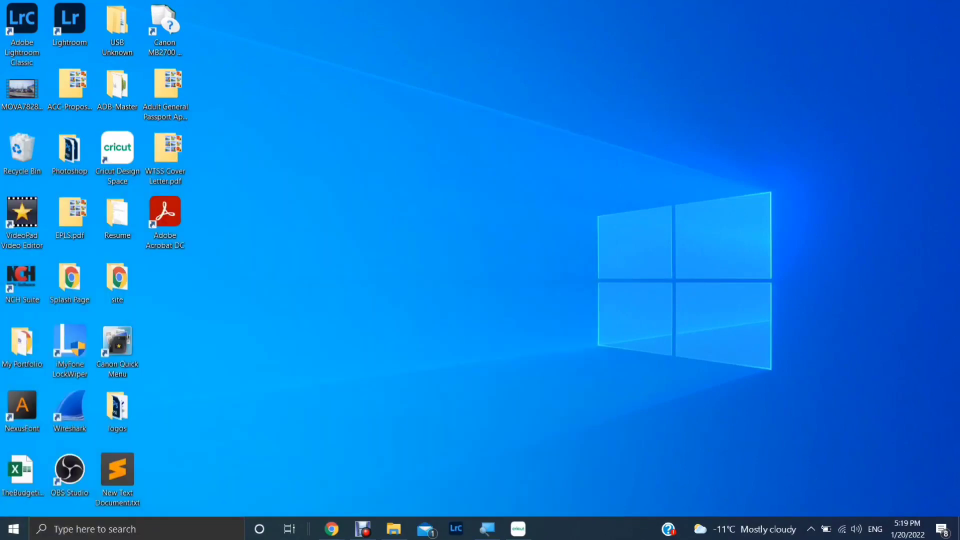
Step: Open File Explorer at Quick access and open several additional windows of the same location
key("super+e")
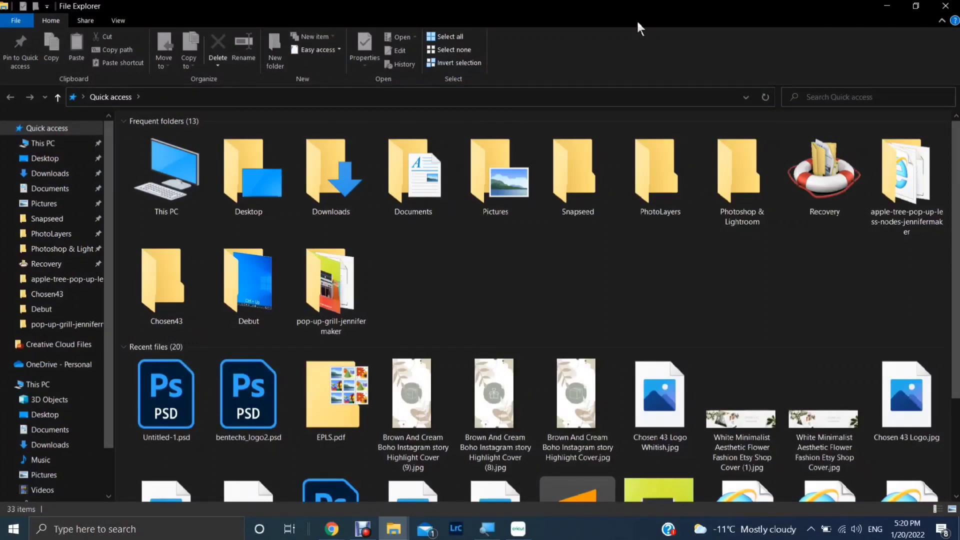
key("ctrl+n")
key("ctrl+n")
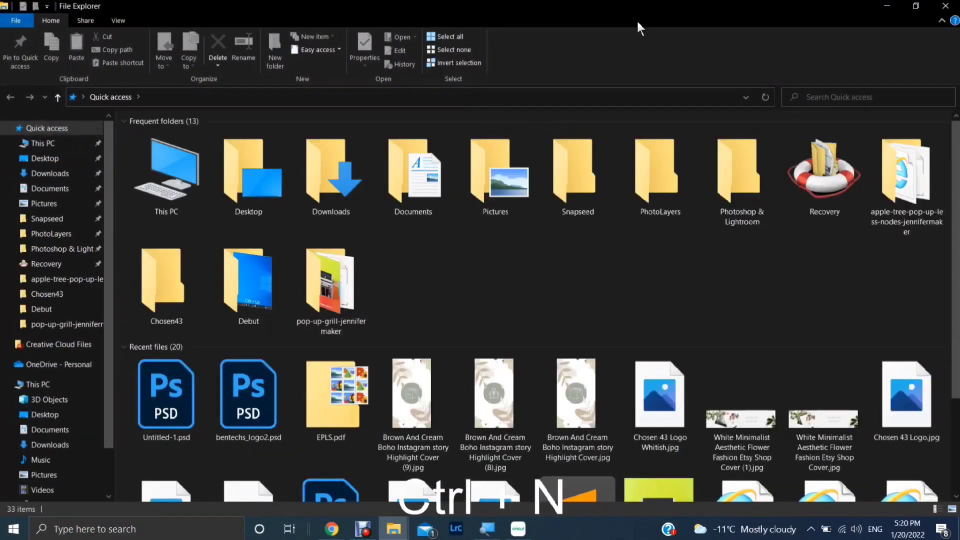
key("ctrl+n")
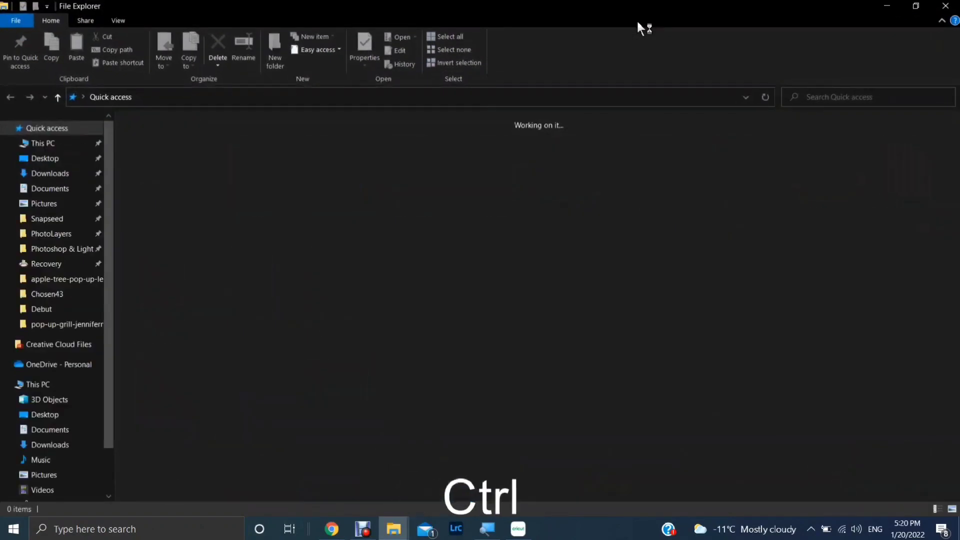
key("ctrl+n")
Step: Close all the open File Explorer windows to return to the desktop
left_click(944, 6)
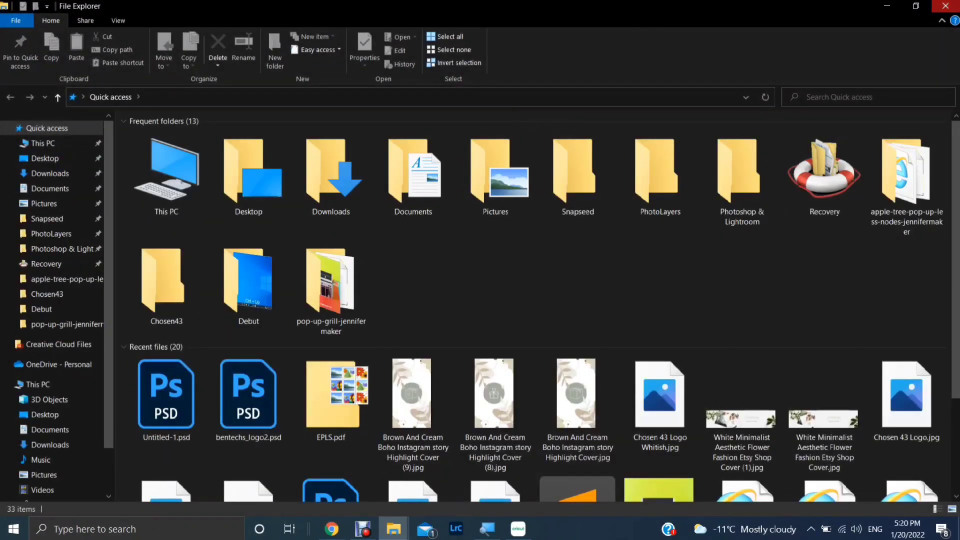
left_click(945, 6)
left_click(945, 6)
left_click(944, 6)
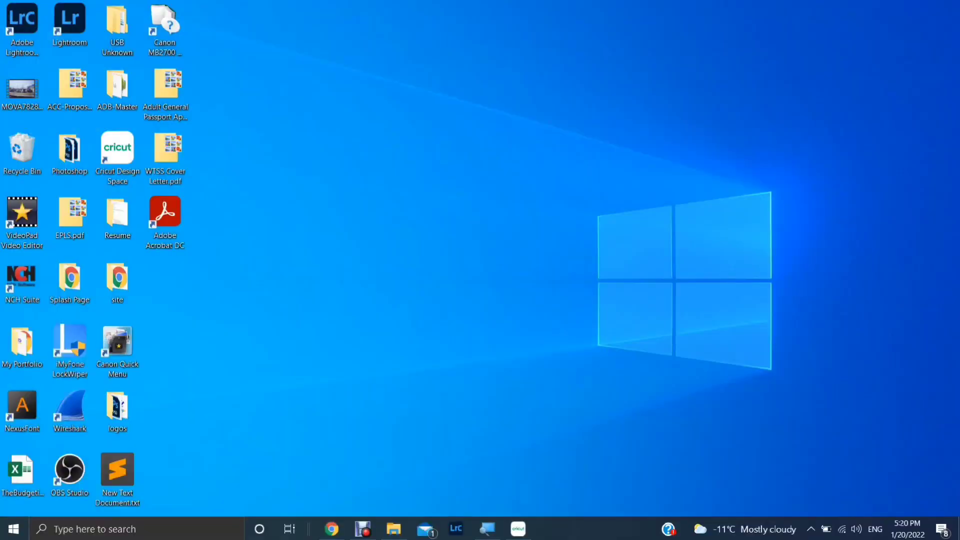
Step: View the Windows Settings home page and close it, and call up the Action Center
key("super+i")
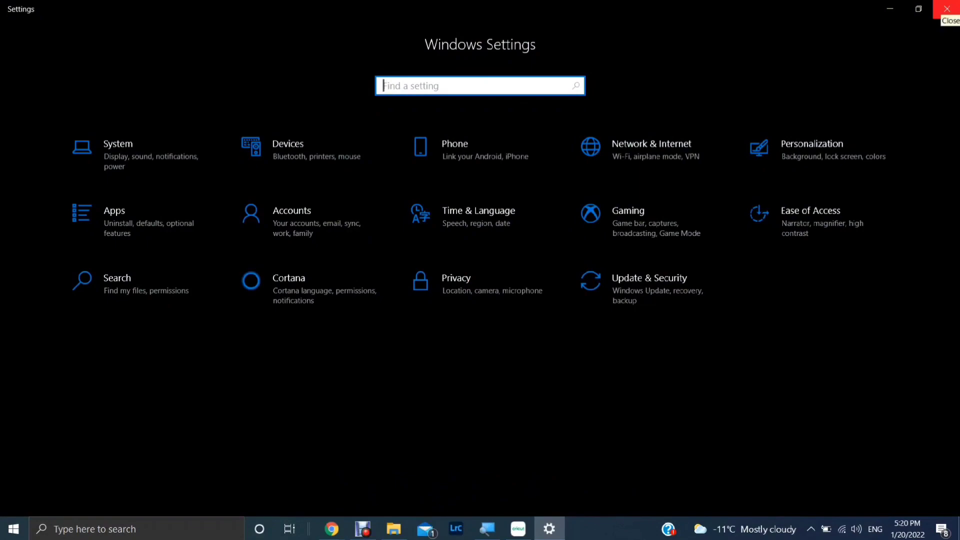
left_click(946, 8)
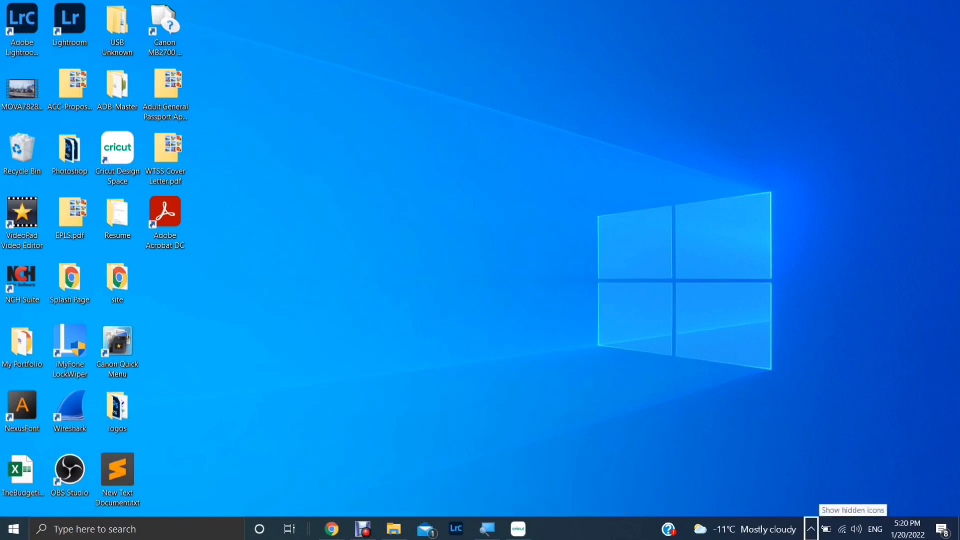
key("super+a")
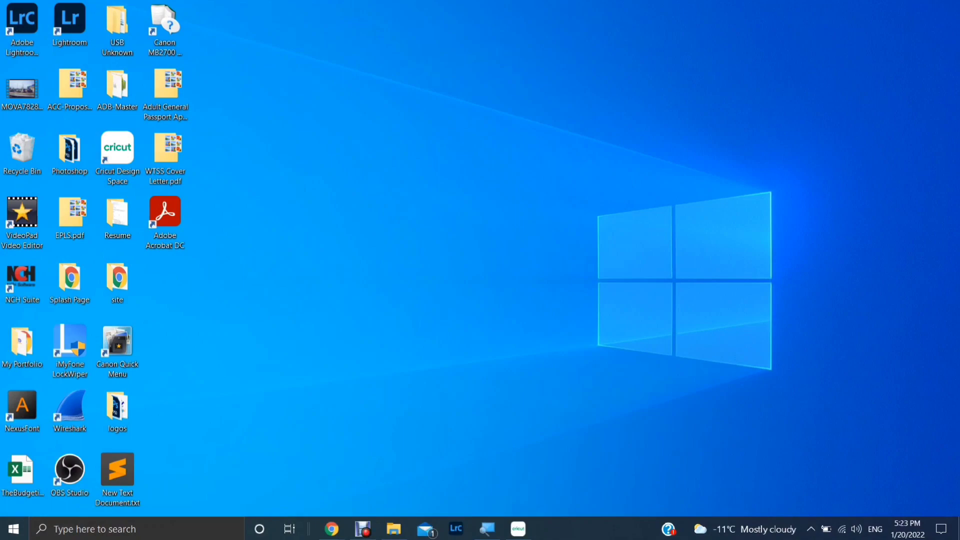
Step: Bring up the Start menu from the desktop and dismiss it
key("super")
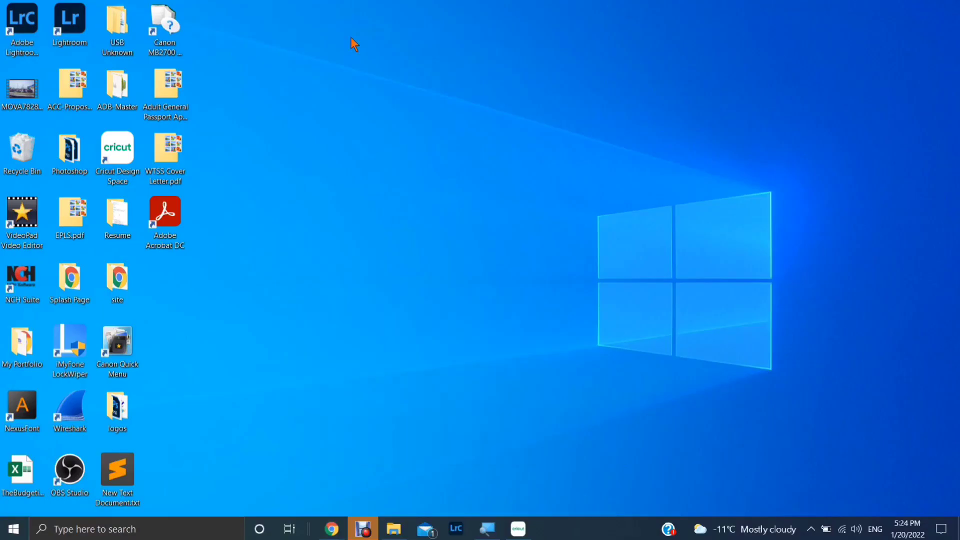
key("super")
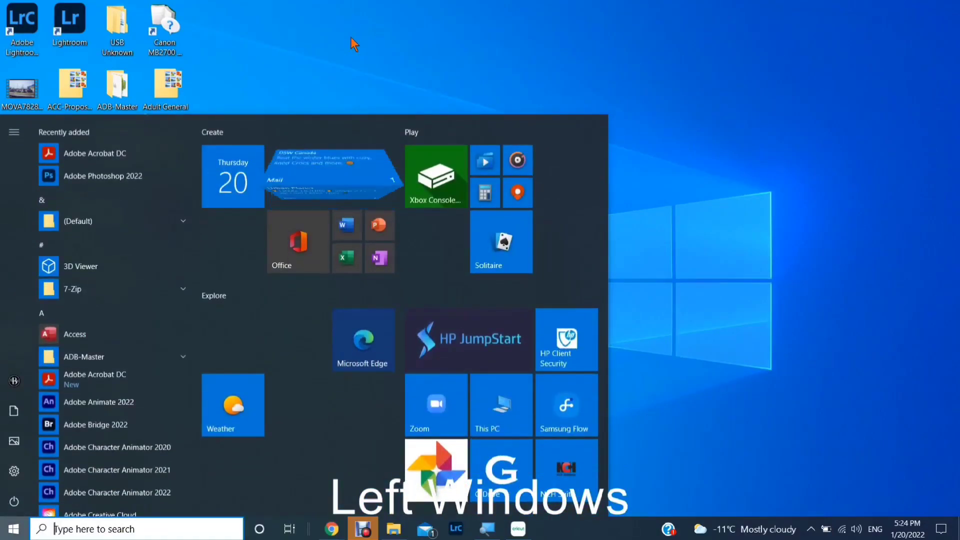
key("super")
Step: Open three File Explorer windows and restore the maximized one to a smaller floating window near the upper edge of the desktop
key("super+e")
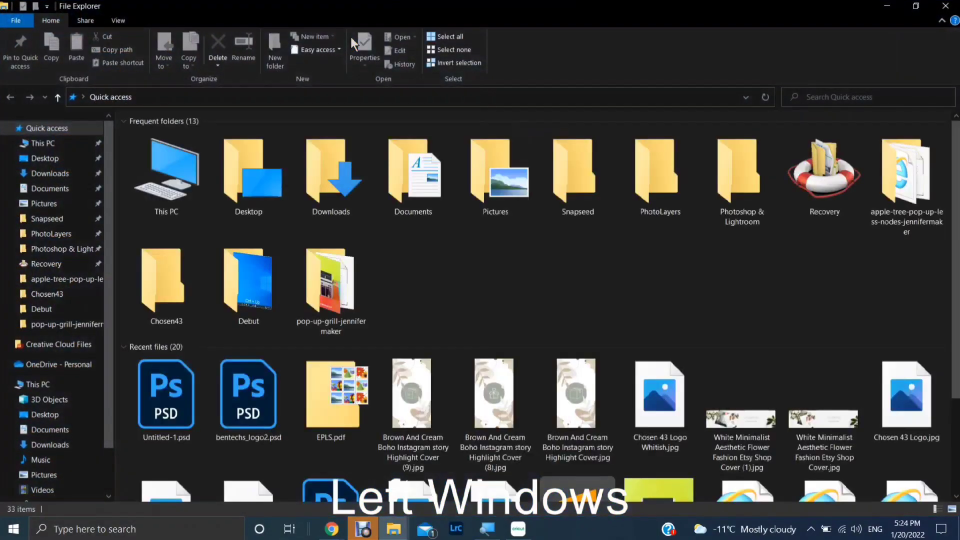
key("super+e")
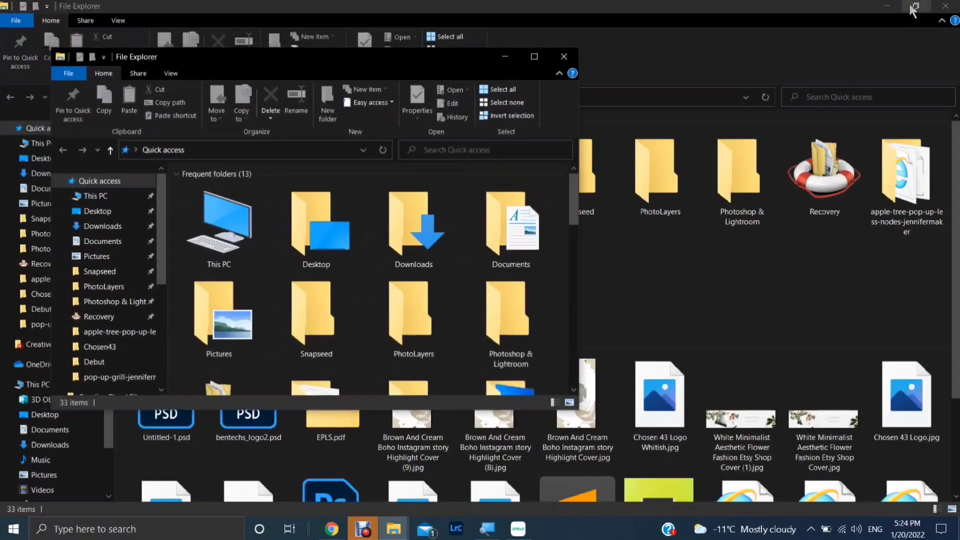
key("super+e")
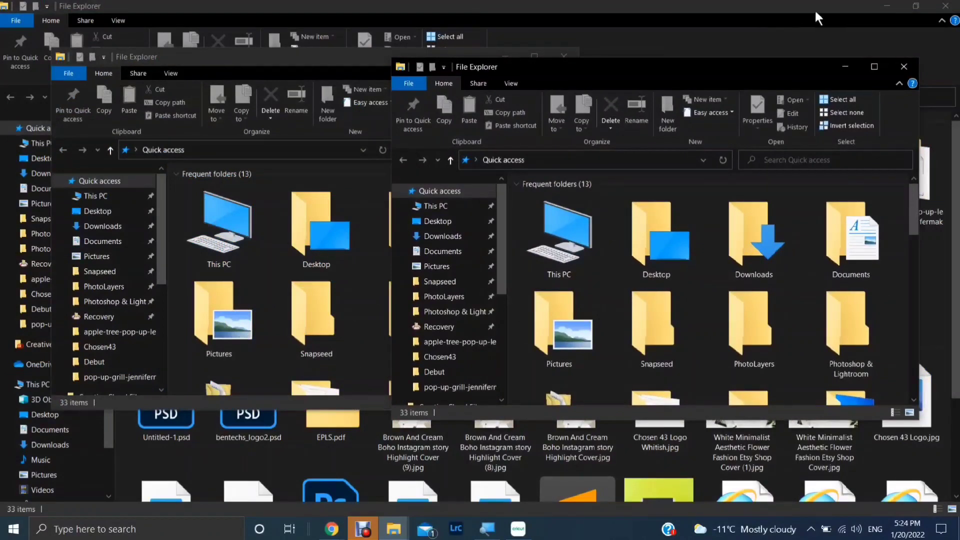
left_click(915, 6)
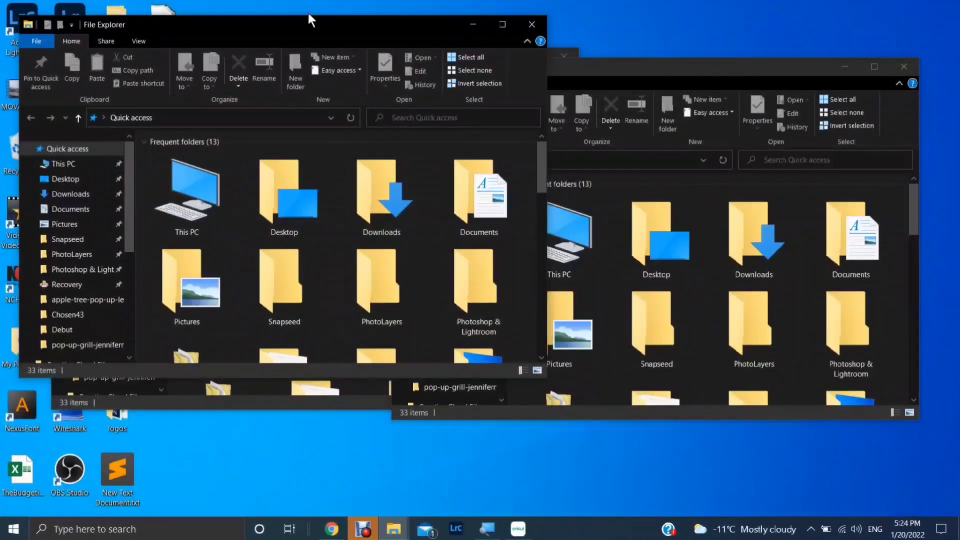
left_click_drag(331, 33, 378, 23)
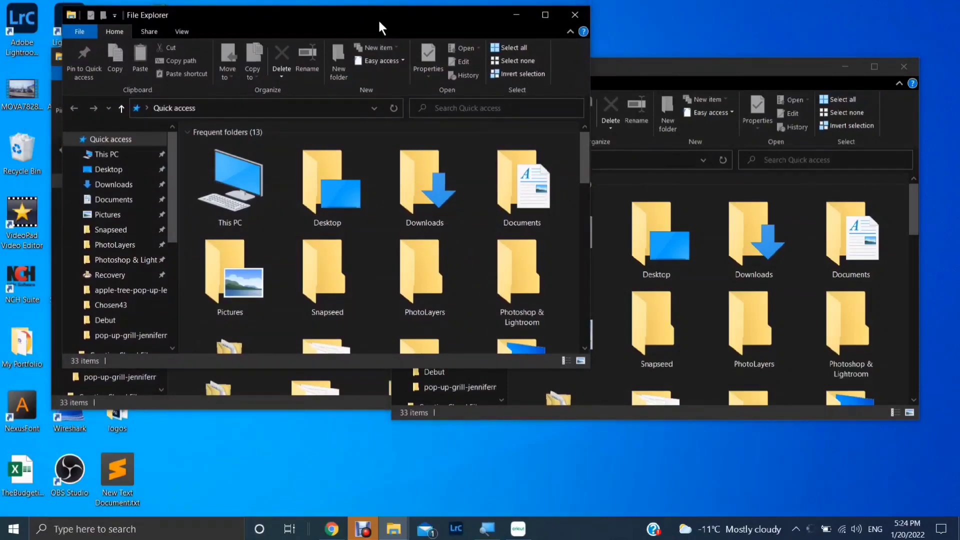
Step: Toggle all open File Explorer windows between minimized and restored, finishing with the bare desktop
key("super+d")
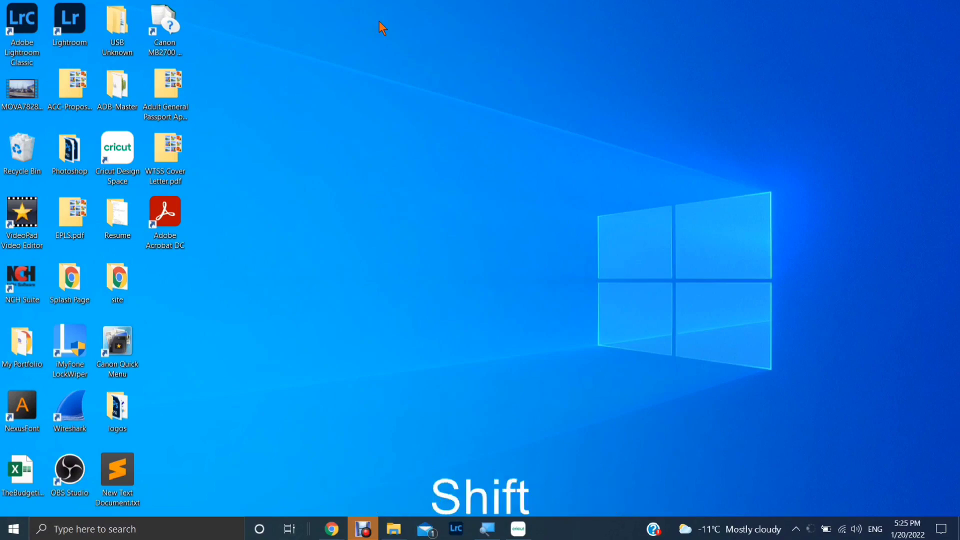
key("super+shift+m")
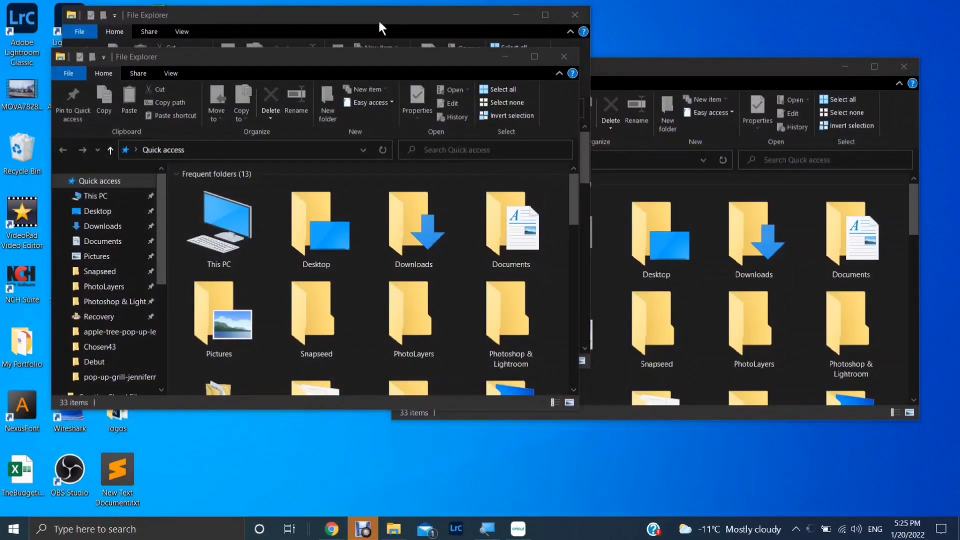
key("shift")
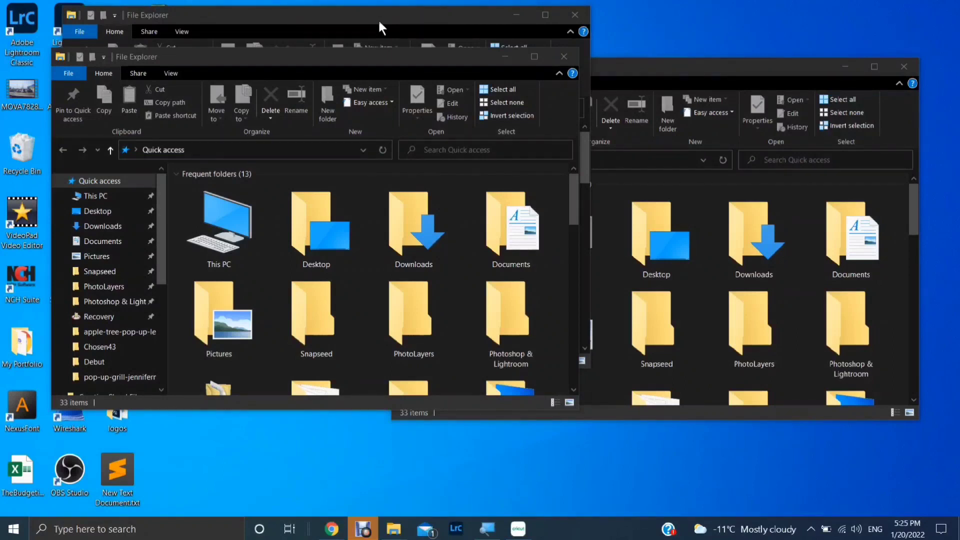
key("shift")
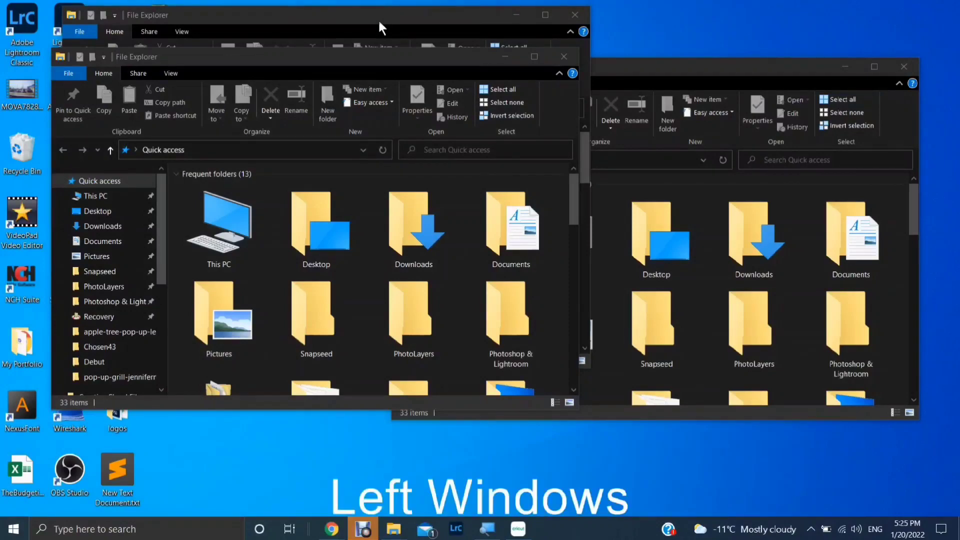
key("super+d")
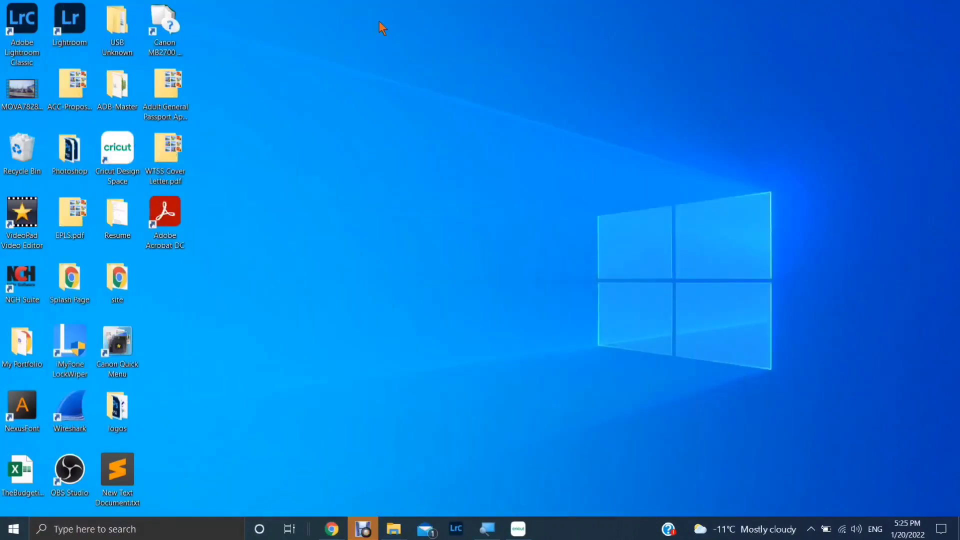
Step: Open the Project display options and browse through PC screen only, Duplicate, Extend and Second screen only
key("super+p")
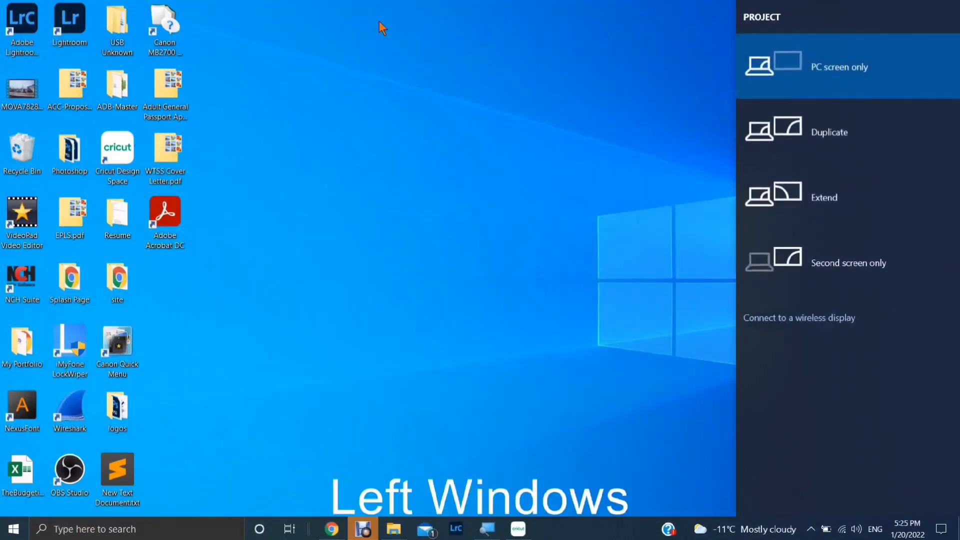
key("Down")
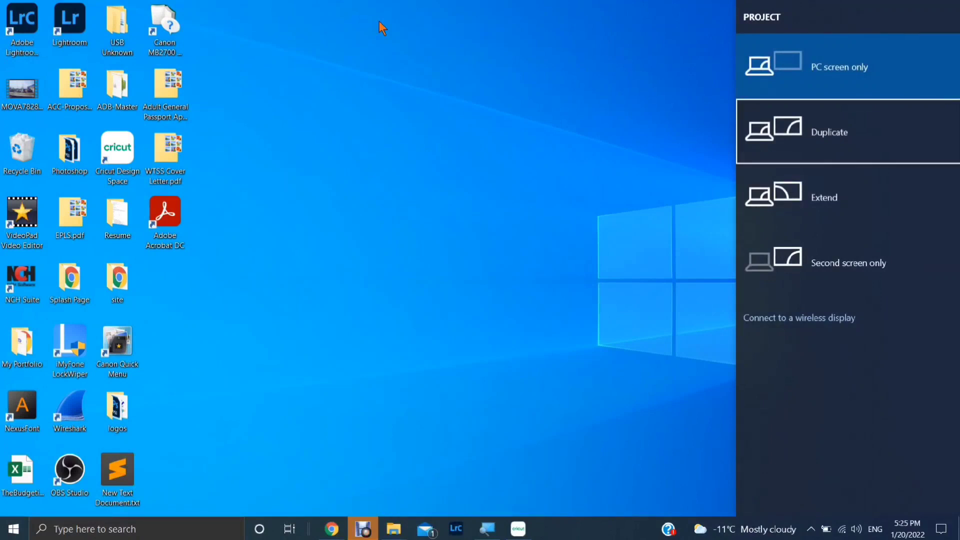
key("Down")
key("Up")
key("Up")
key("Up")
key("Down")
key("Down")
key("Down")
key("Down")
key("Up")
key("Up")
key("Up")
key("Down")
key("Down")
key("Down")
key("Up")
key("Up")
key("Up")
key("Down")
key("Down")
key("Down")
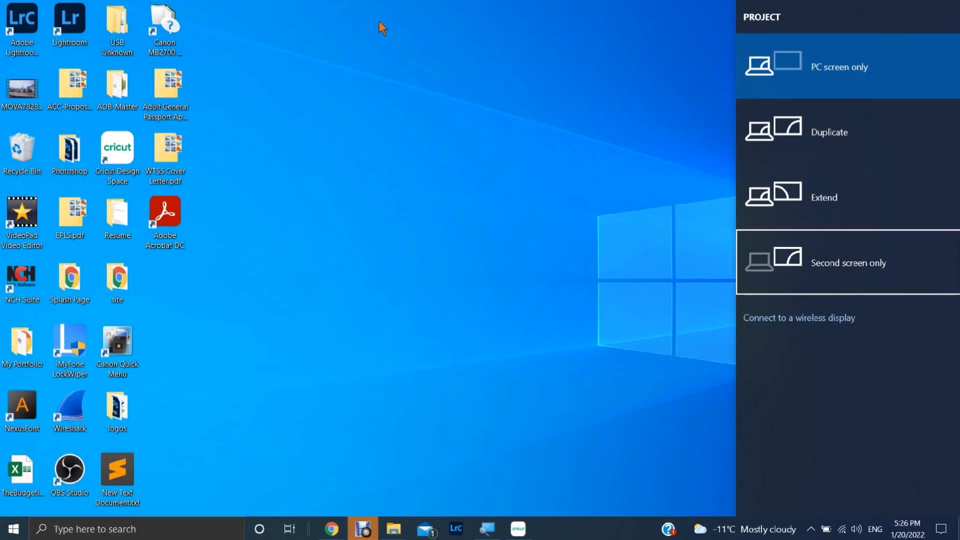
key("Up")
key("Up")
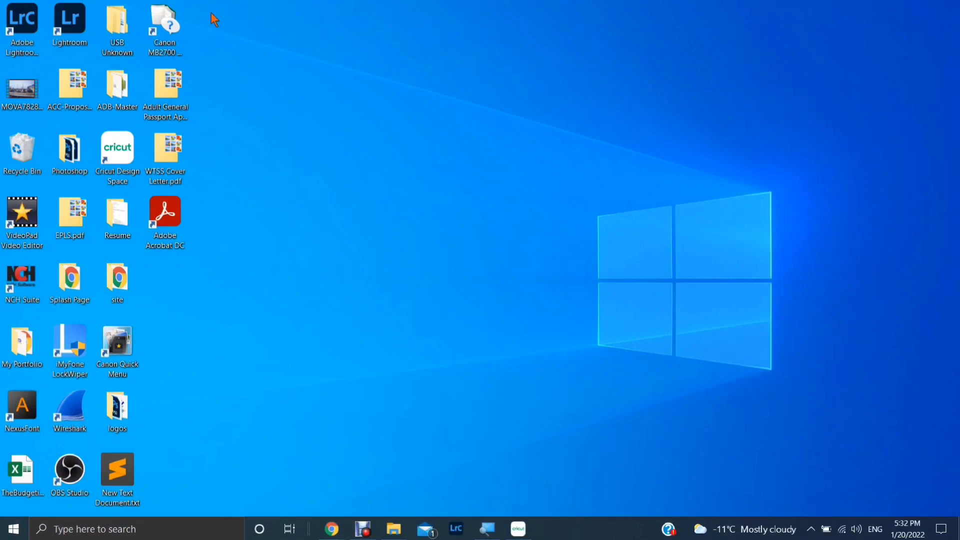
Step: Launch Quick Assist and close it, and open the voice dictation bar and dismiss it
key("ctrl+super+q")
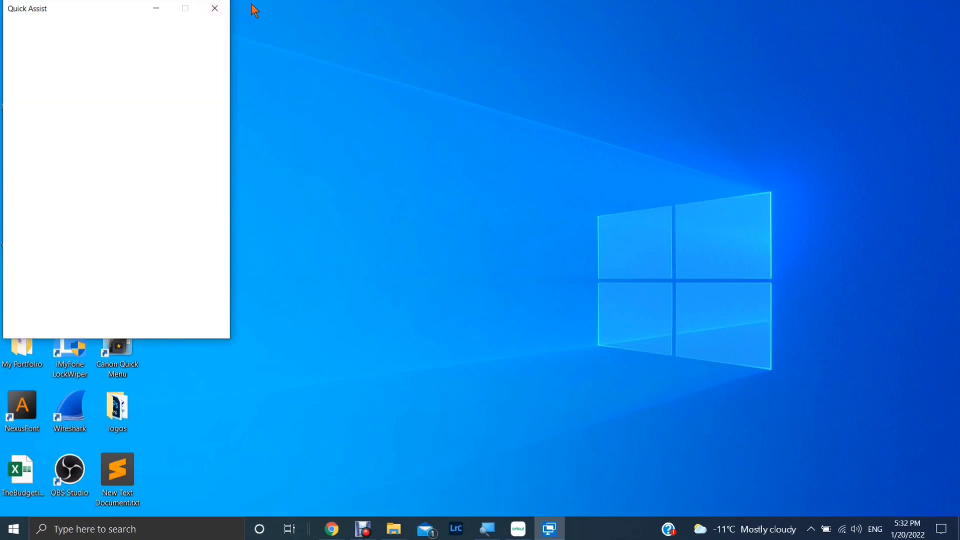
left_click(216, 10)
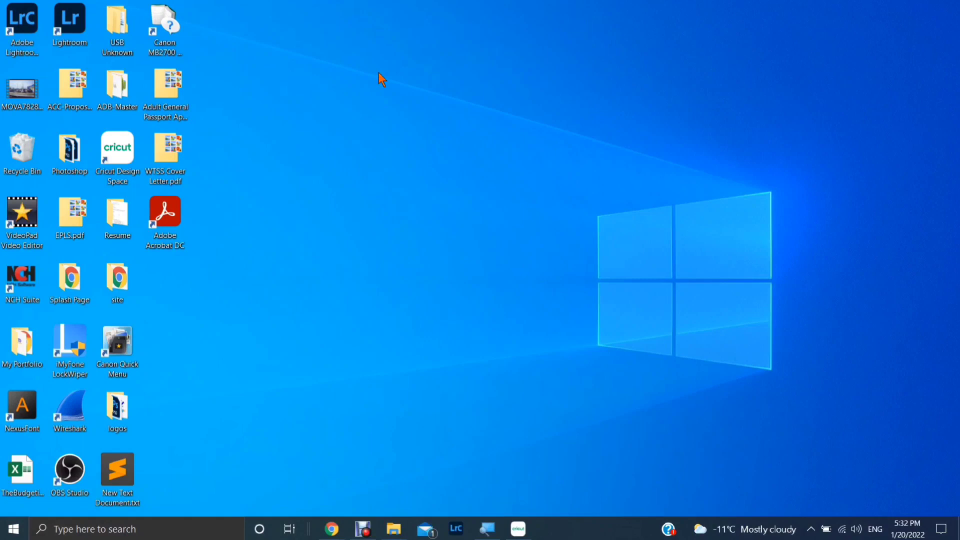
key("super+h")
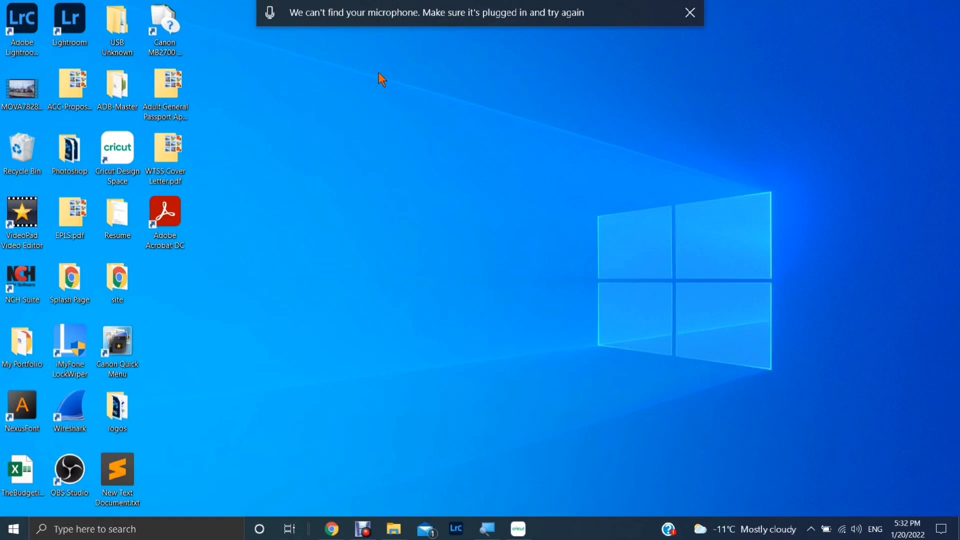
left_click(689, 11)
Step: View the Windows search panel and the Start menu, closing each one again
key("super")
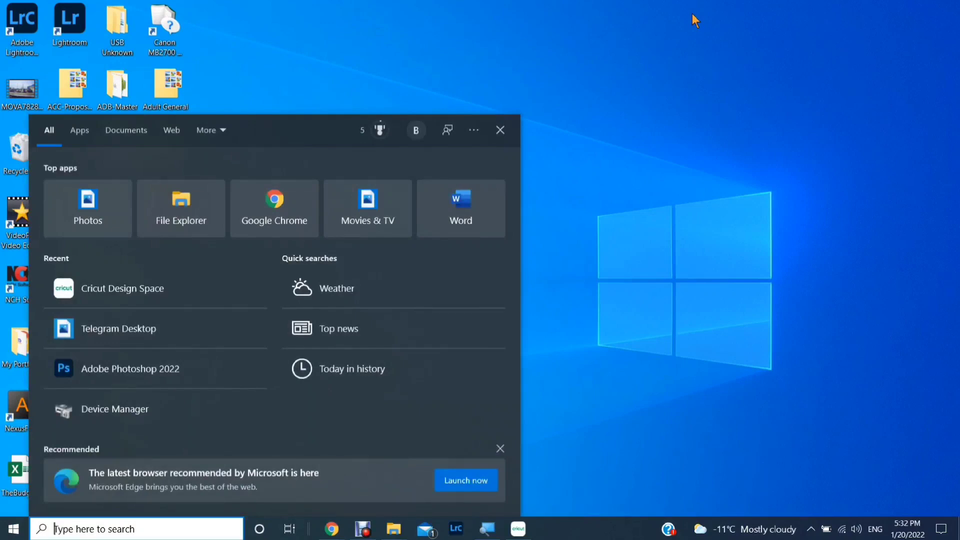
key("super")
key("super")
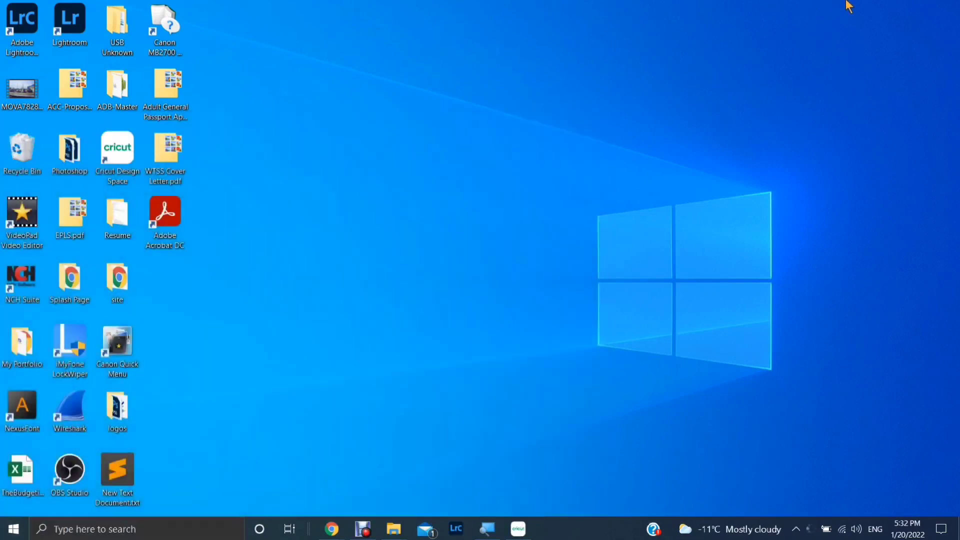
key("super")
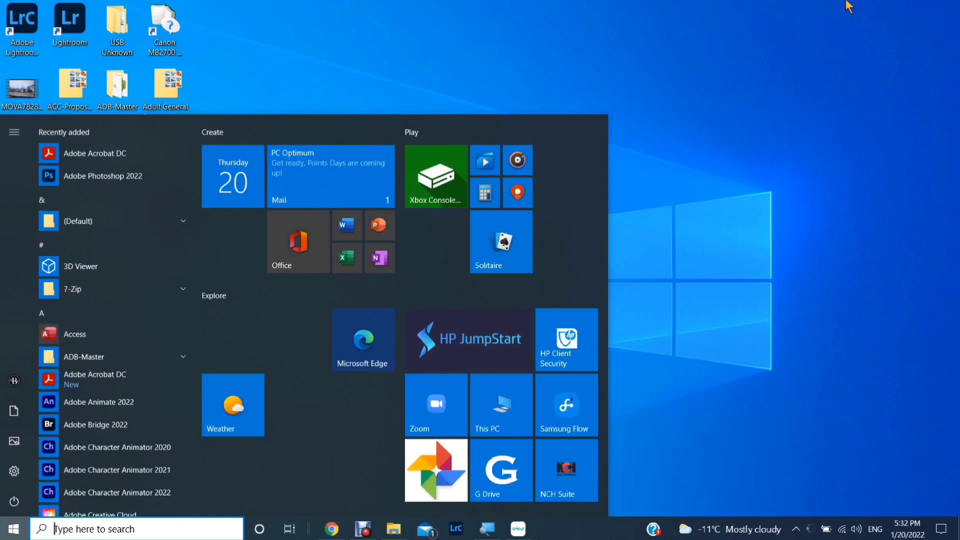
key("Escape")
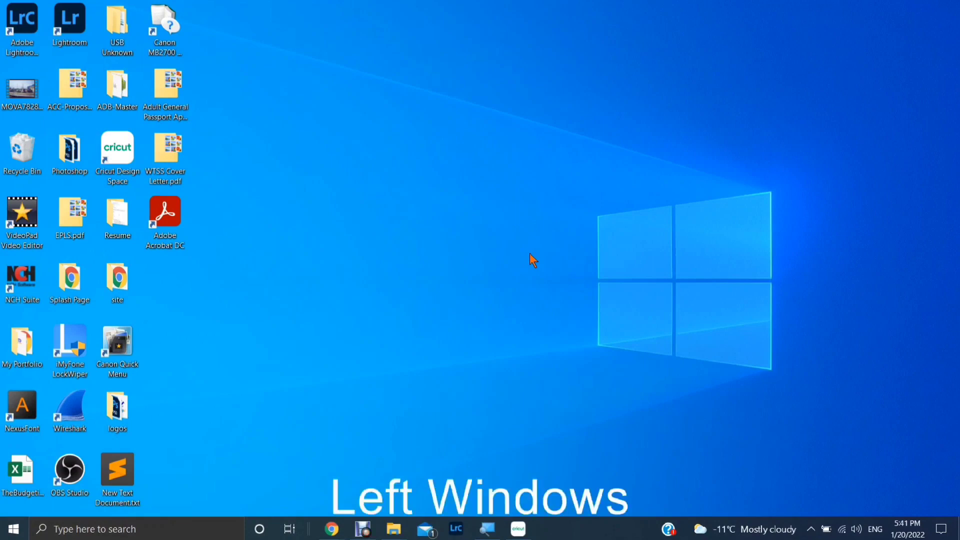
Step: Open two new File Explorer windows from the desktop
key("super+e")
key("super+e")
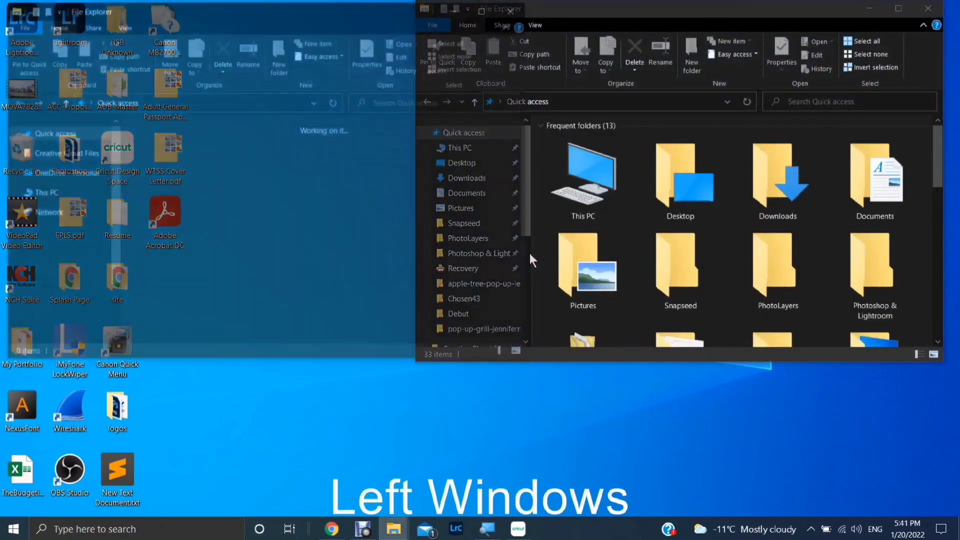
Step: Open two more File Explorer windows alongside the existing ones
key("super+e")
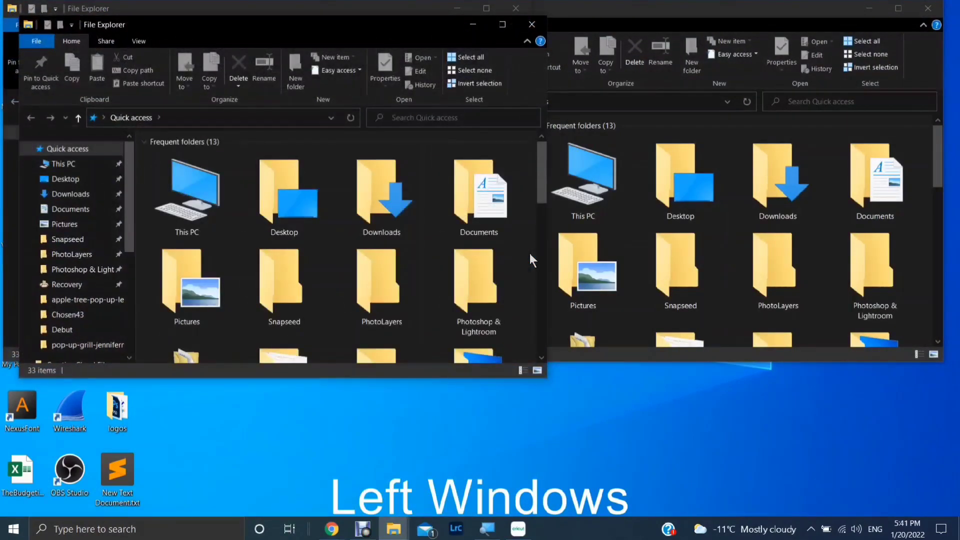
key("super+e")
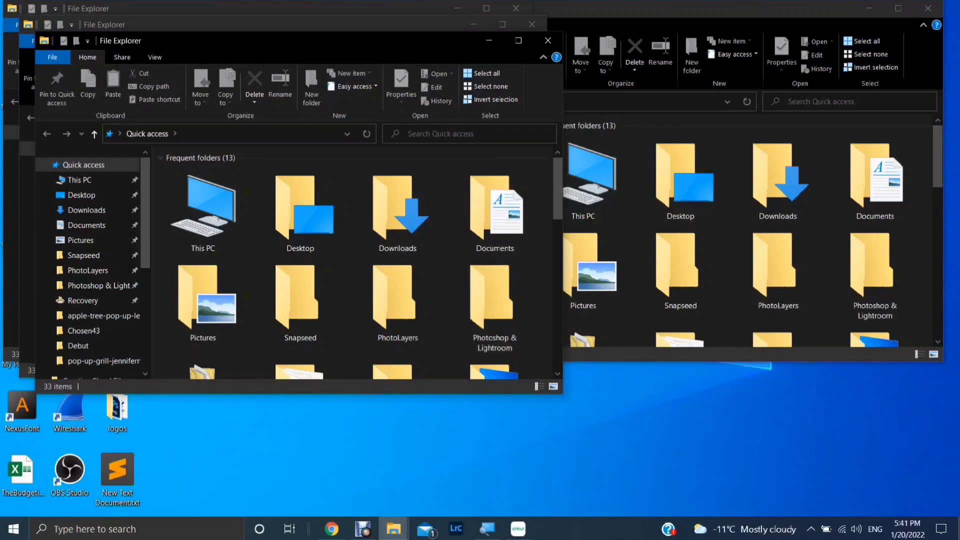
Step: Peek at the desktop behind the File Explorer windows and minimize all of them
mouse_move(959, 528)
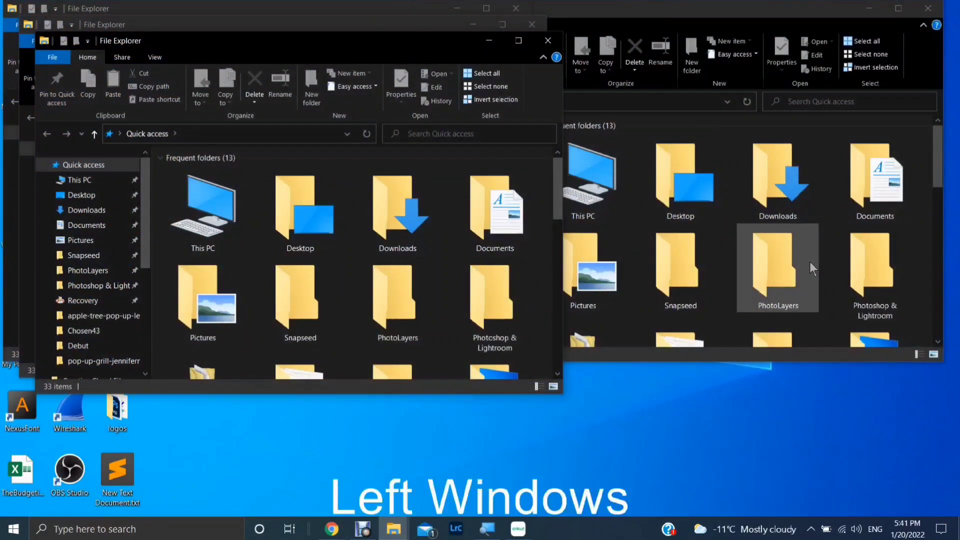
key("super+comma")
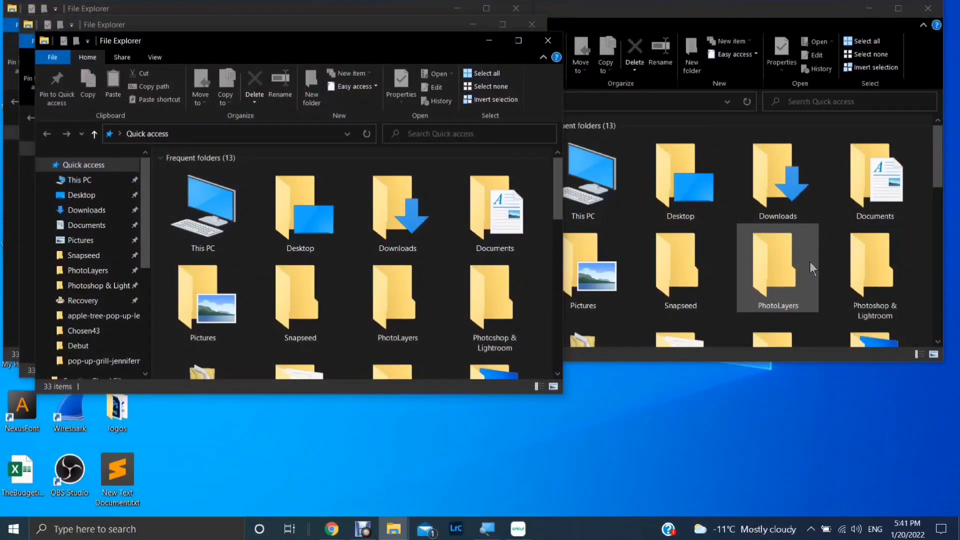
key("super+d")
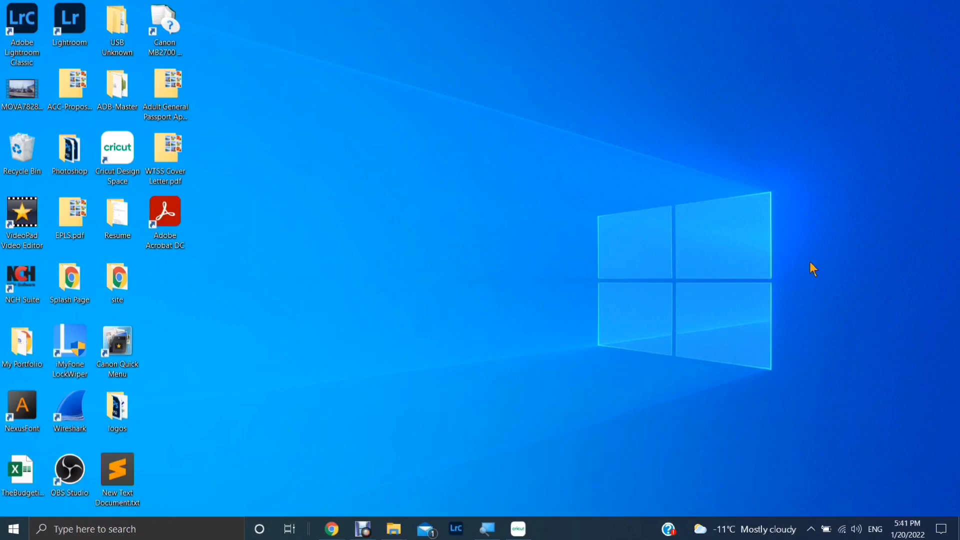
Step: Bring up the emoji picker over the empty desktop and close it
key("super+period")
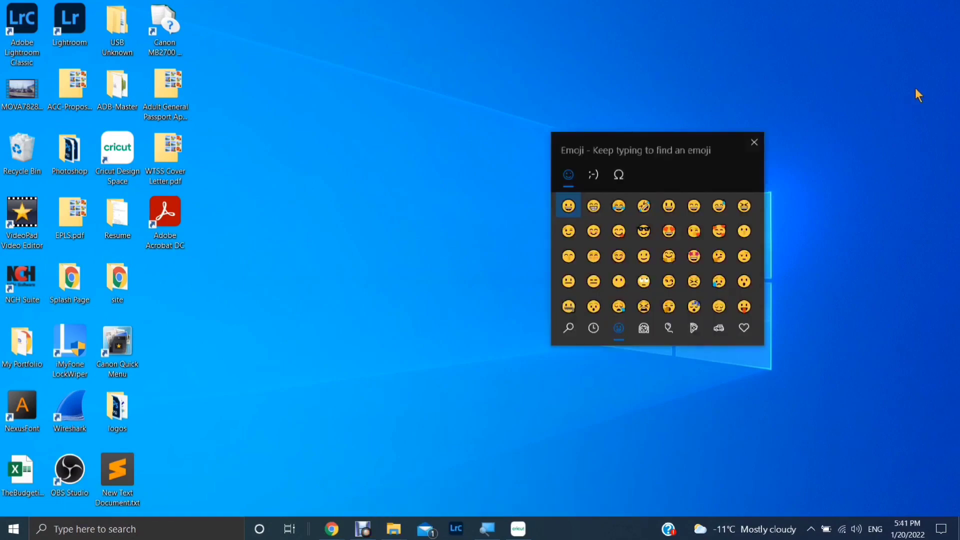
left_click(754, 144)
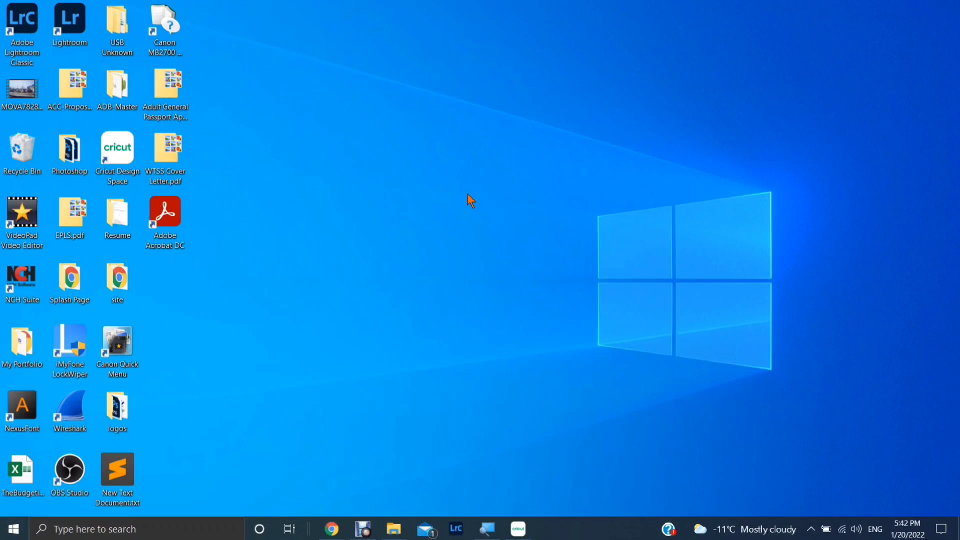
Step: Open a new File Explorer window and insert the grinning face emoji repeatedly into its Quick access search box using the emoji picker
key("super+e")
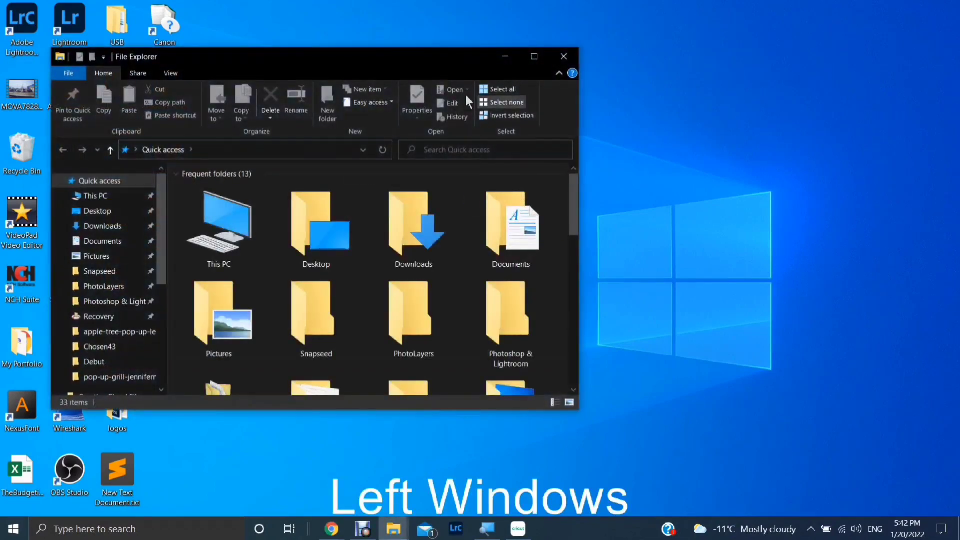
left_click(471, 150)
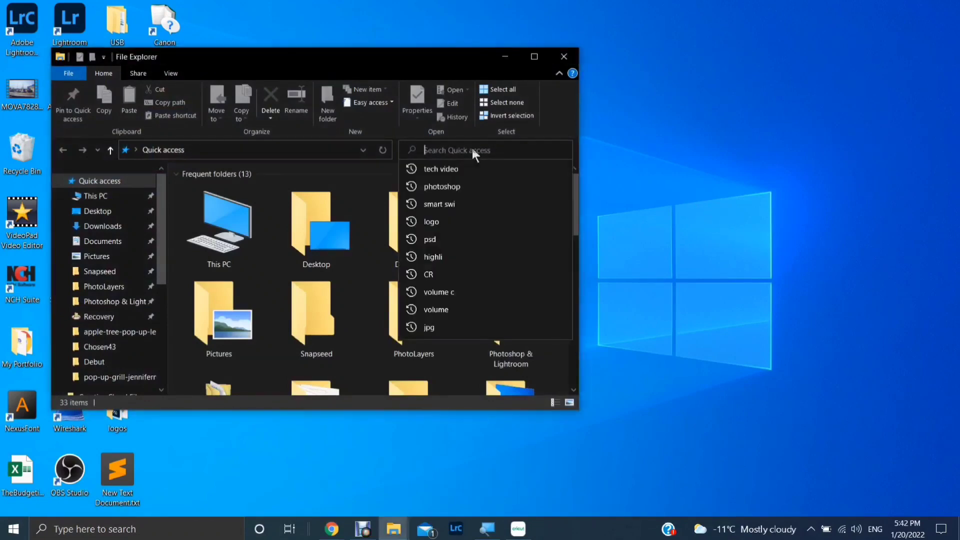
key("super+period")
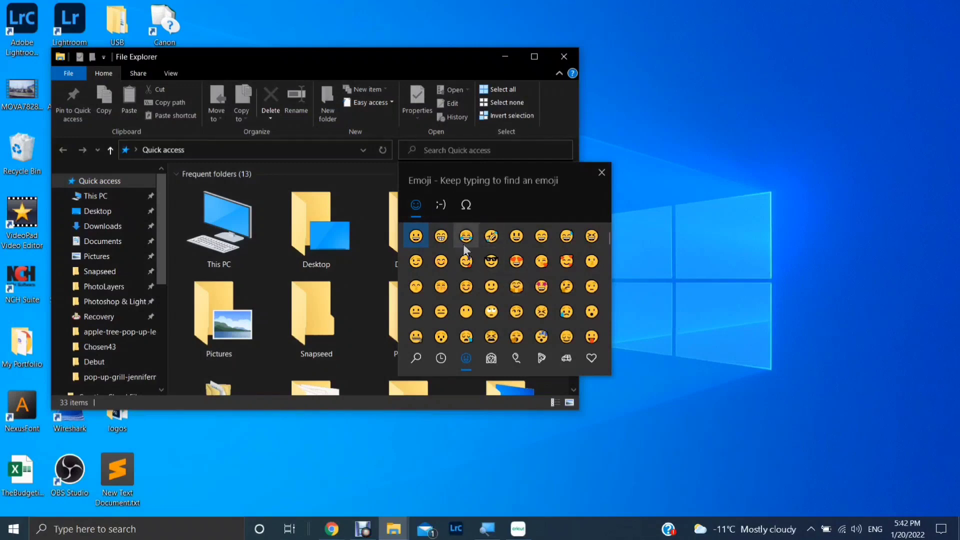
left_click(415, 236)
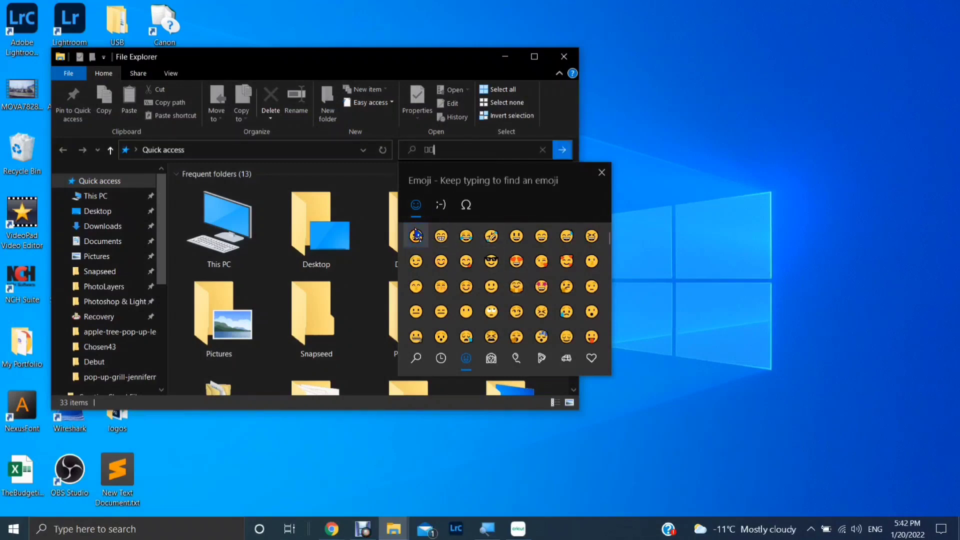
left_click(415, 236)
left_click(415, 236)
left_click(416, 236)
left_click(416, 236)
left_click(416, 236)
left_click(416, 235)
left_click(416, 235)
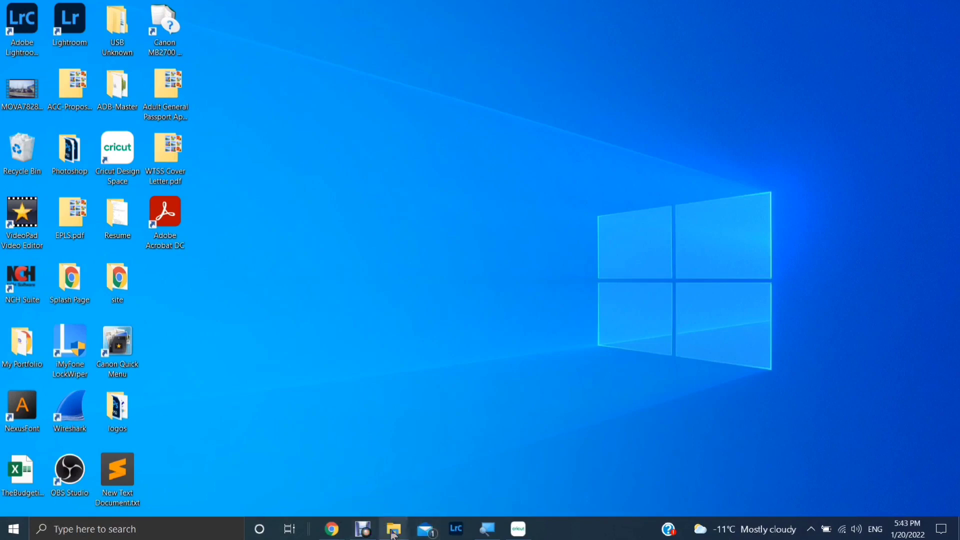
Step: Show the thumbnail previews of all open File Explorer windows and dismiss them
key("ctrl")
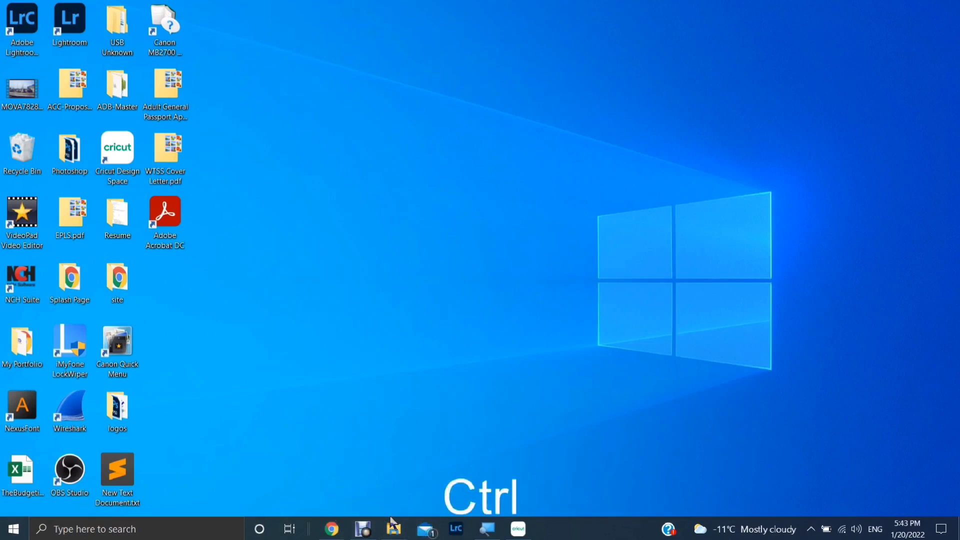
mouse_move(393, 524)
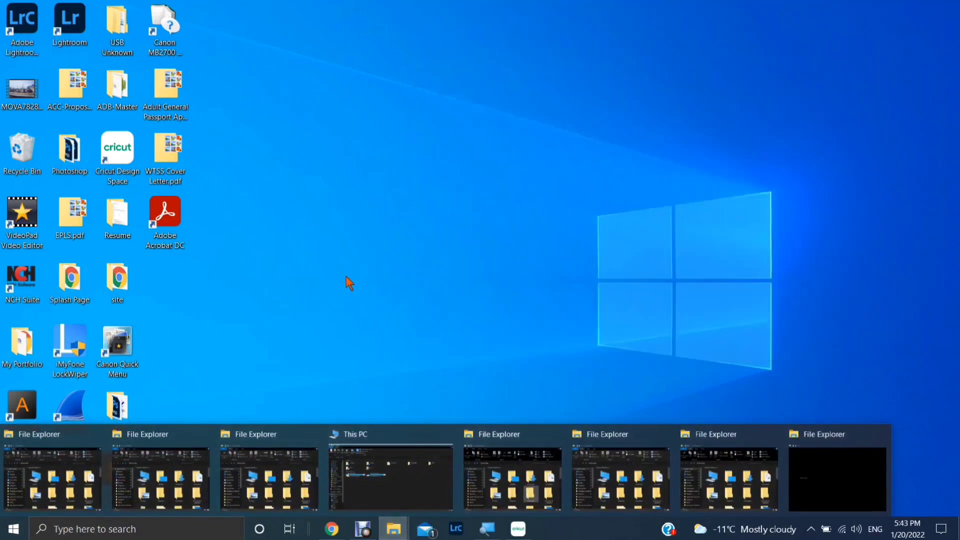
left_click(345, 277)
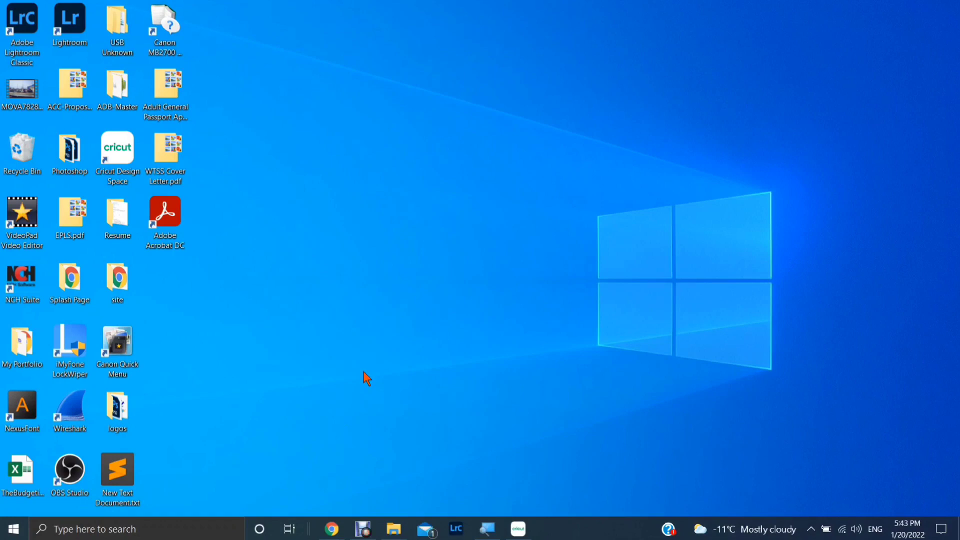
Step: Bring the first open File Explorer window up on the desktop by its taskbar position, the third pinned app
key("super+3")
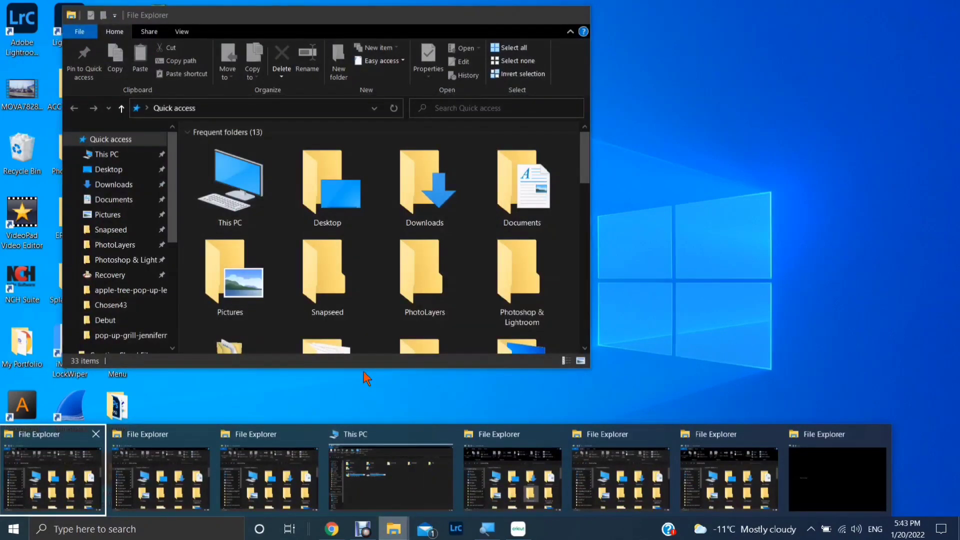
key("Return")
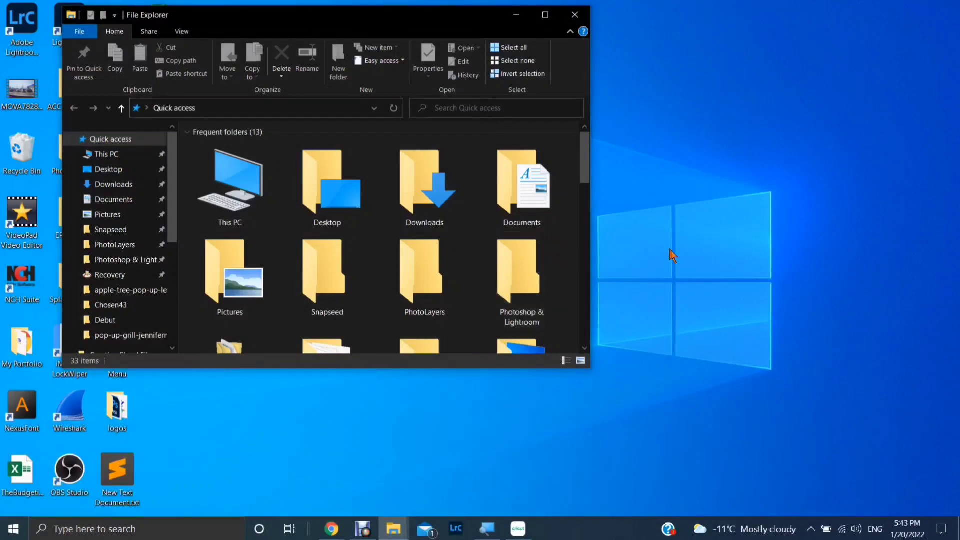
left_click(729, 240)
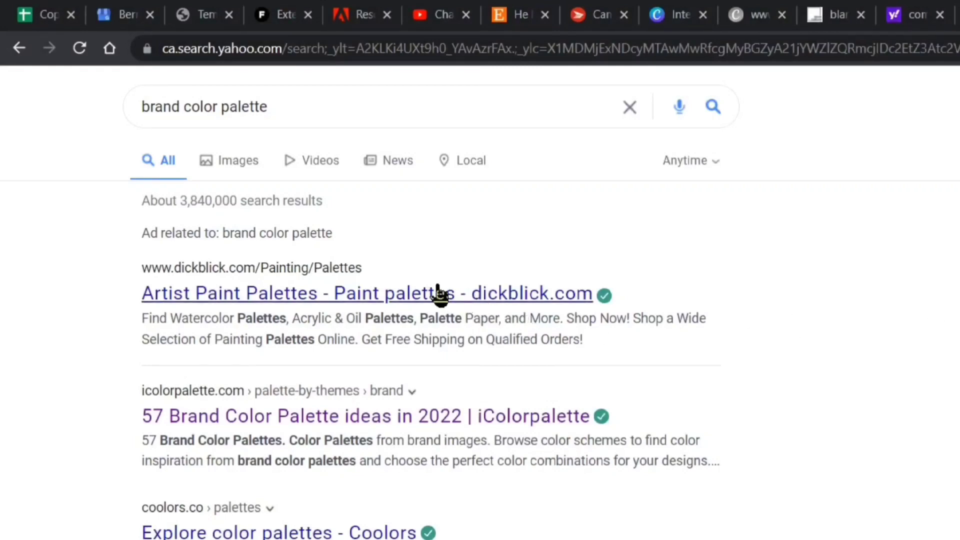
Step: Switch to Chrome and look through the Yahoo results for "brand color palette", paging far down and returning to the start
scroll(470, 320, "down", 6)
scroll(453, 328, "down", 8)
scroll(453, 328, "up", 11)
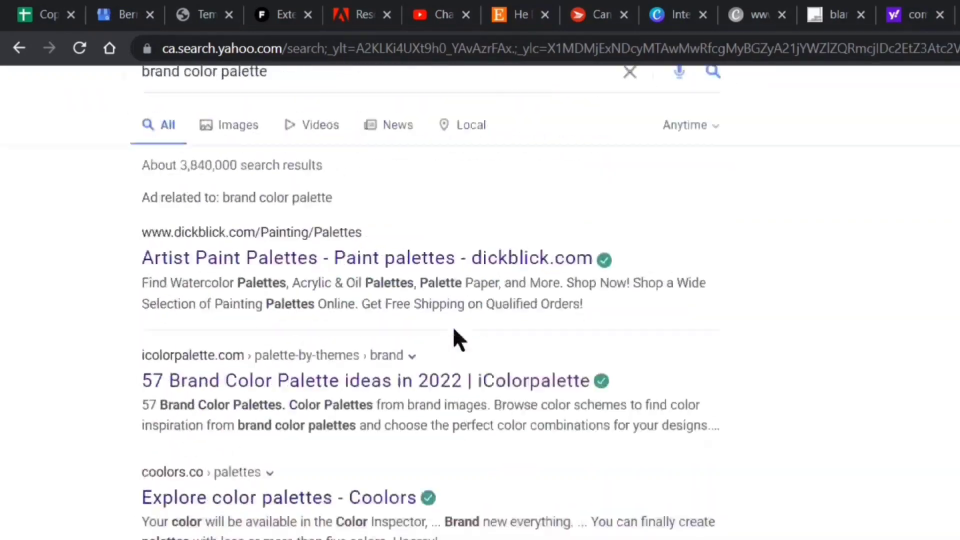
scroll(454, 329, "down", 4)
scroll(453, 328, "up", 4)
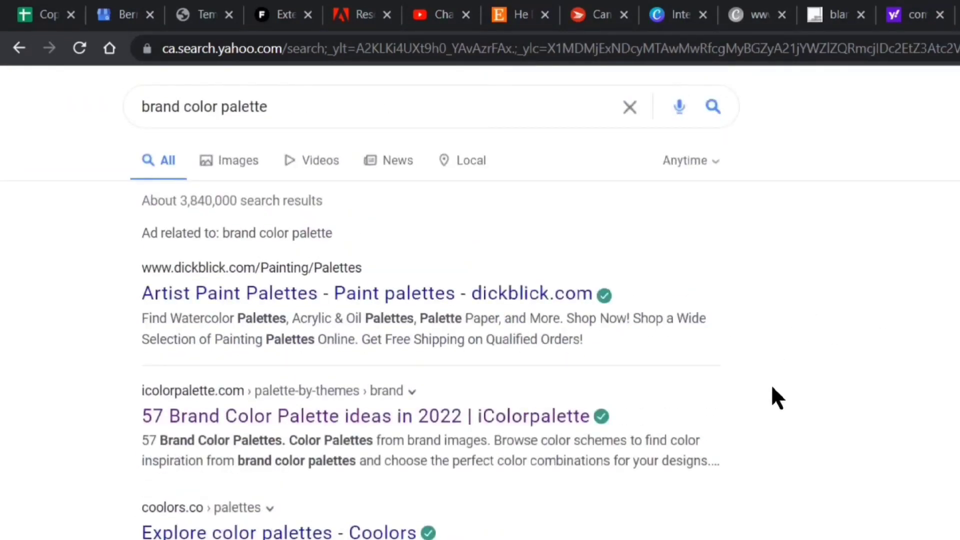
scroll(749, 390, "down", 3)
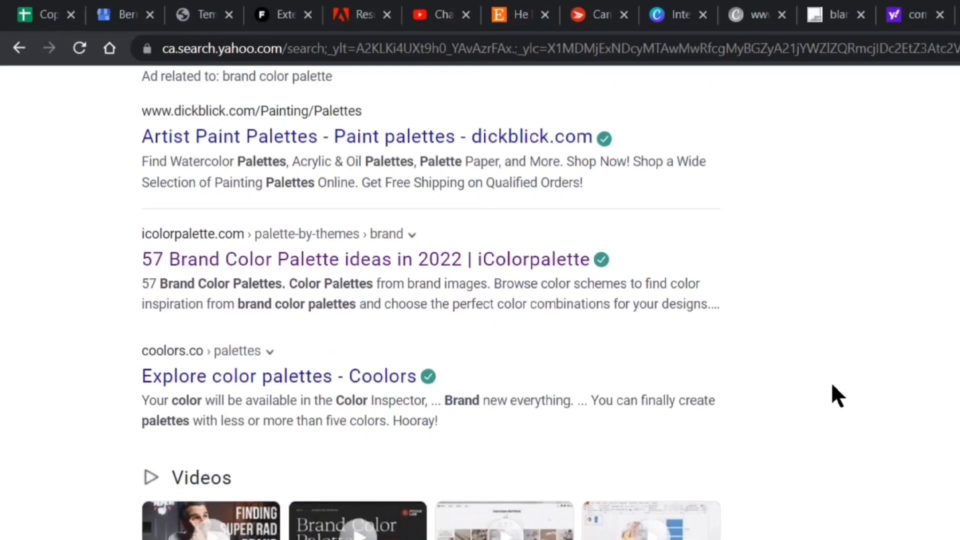
scroll(825, 387, "up", 3)
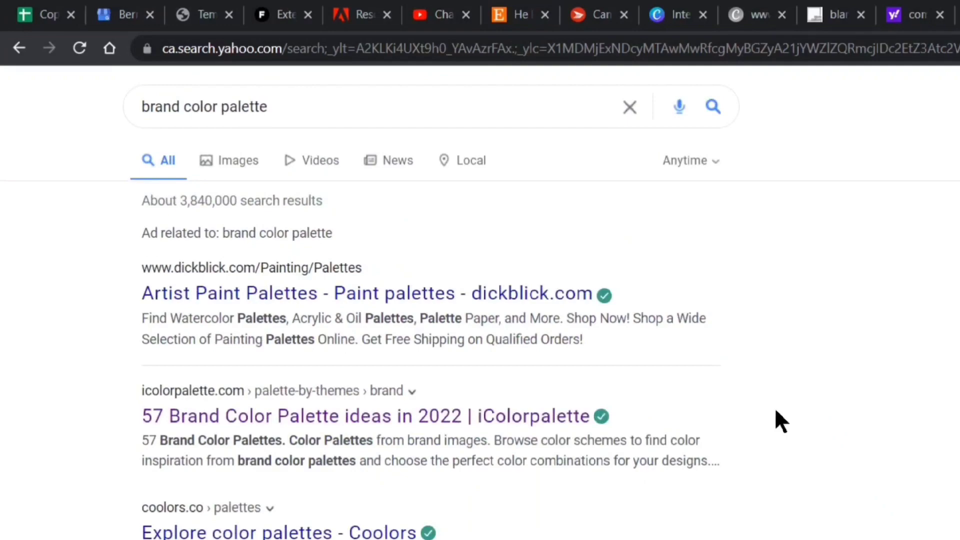
scroll(775, 411, "down", 10)
scroll(775, 412, "down", 15)
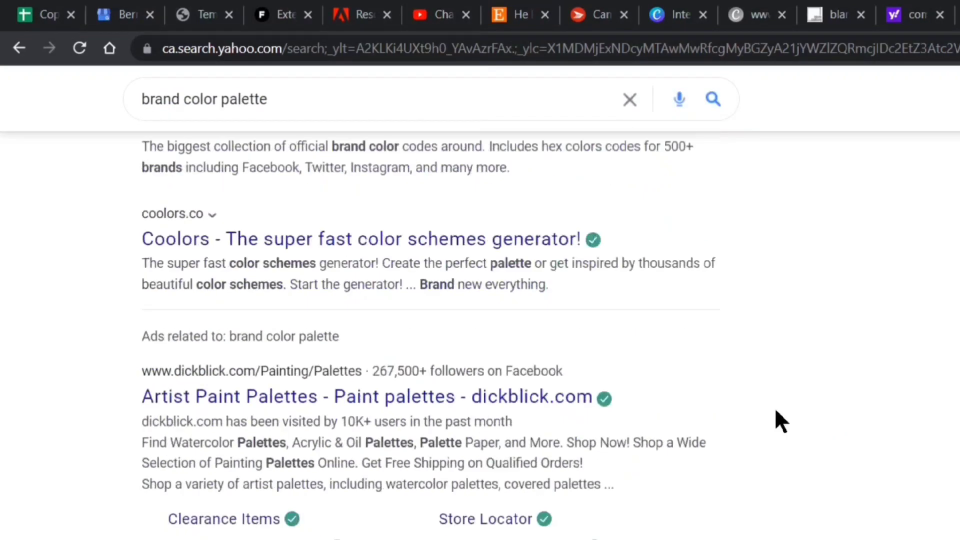
scroll(697, 427, "up", 10)
scroll(698, 437, "up", 5)
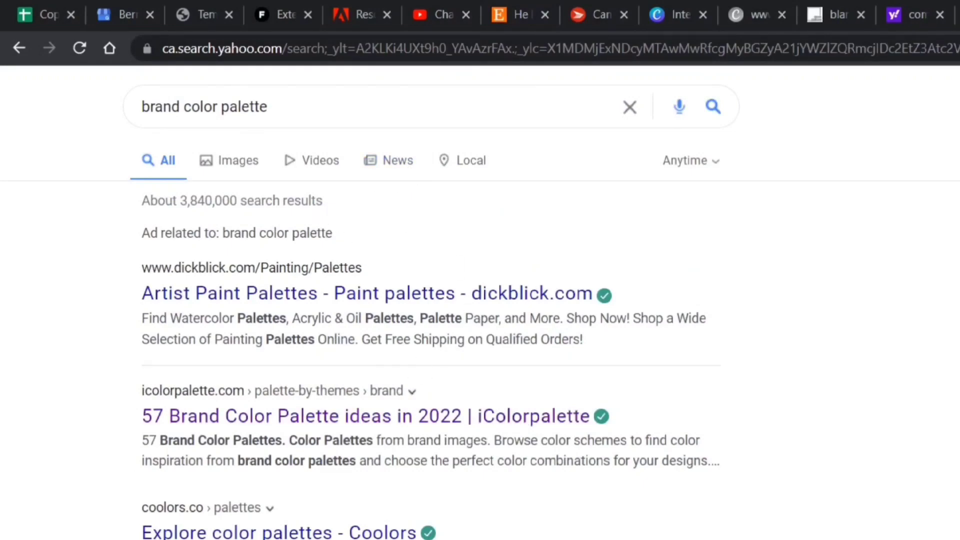
Step: Check the McAfee WebAdvisor rating of the Dassault Systèmes brand color palette result and return to the start of the results
scroll(480, 349, "down", 5)
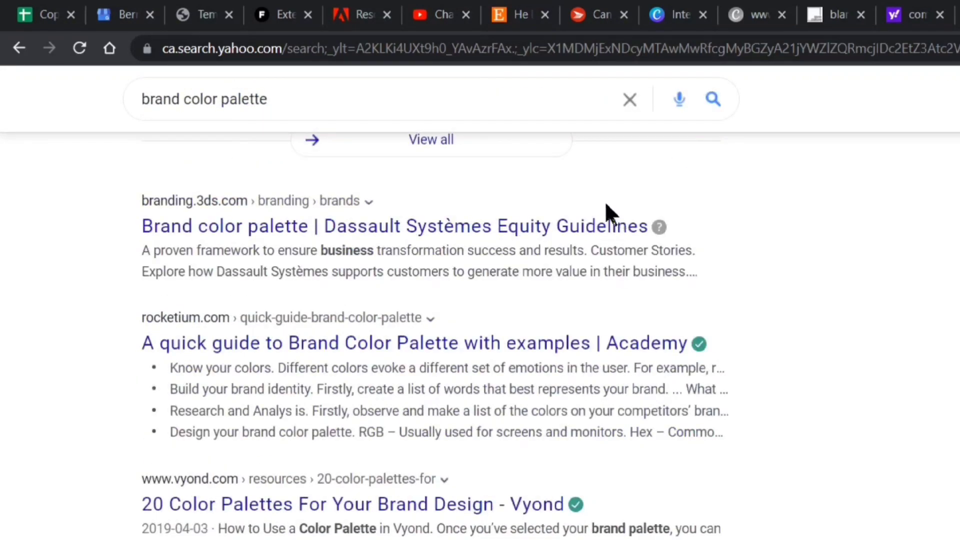
scroll(599, 208, "up", 4)
scroll(585, 222, "down", 3)
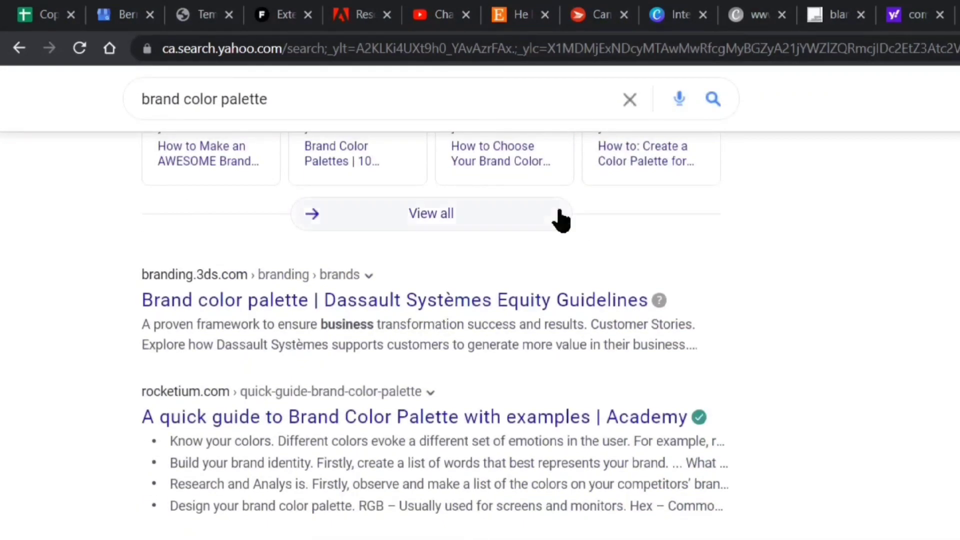
mouse_move(659, 299)
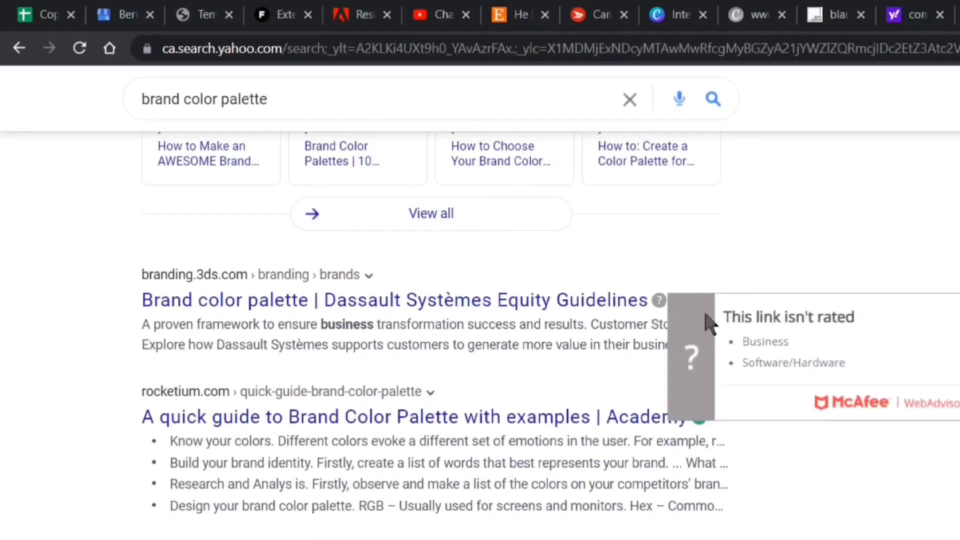
scroll(907, 318, "up", 8)
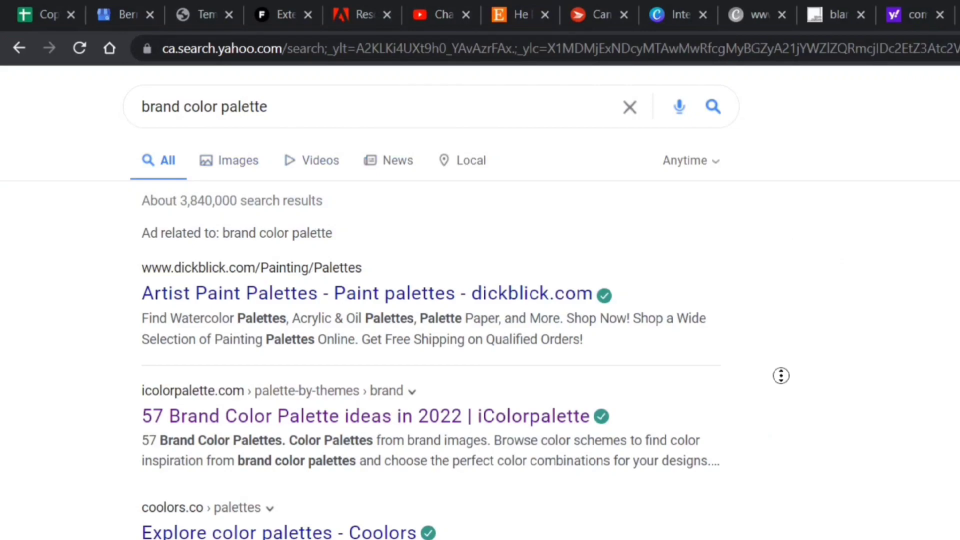
Step: Move down through the "brand color palette" results page with automatic scrolling
scroll(777, 485, "down", 7)
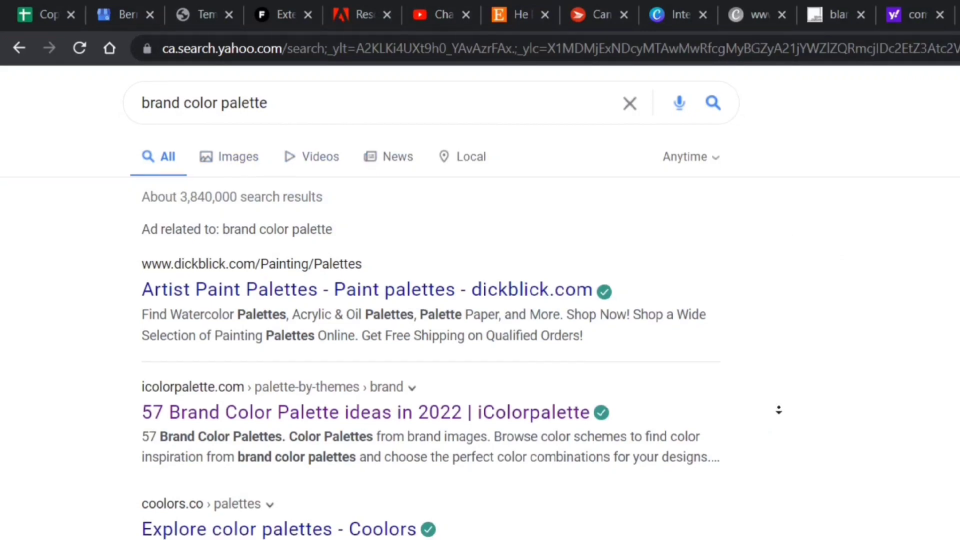
scroll(777, 485, "down", 18)
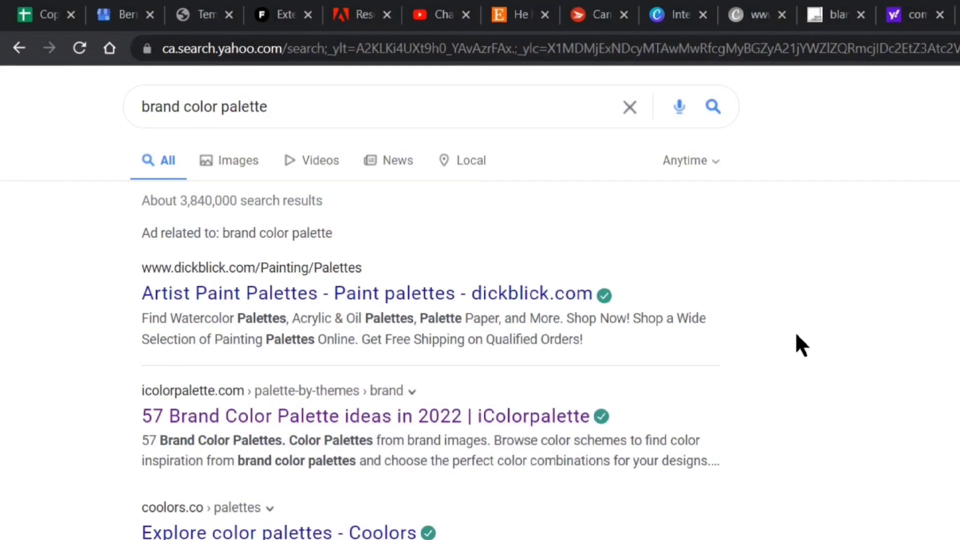
Step: Open a new browser window and close it, and do the same with an Incognito window
key("ctrl+n")
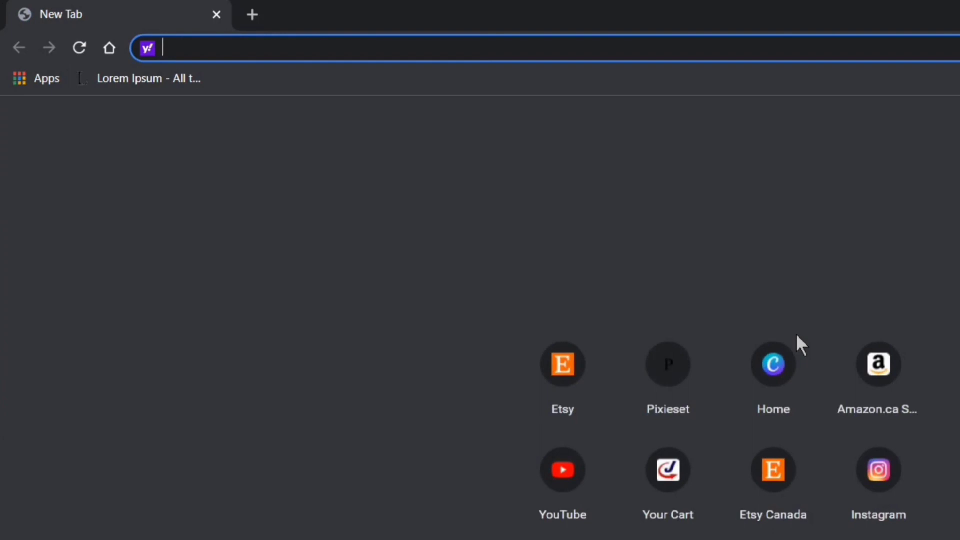
left_click(216, 15)
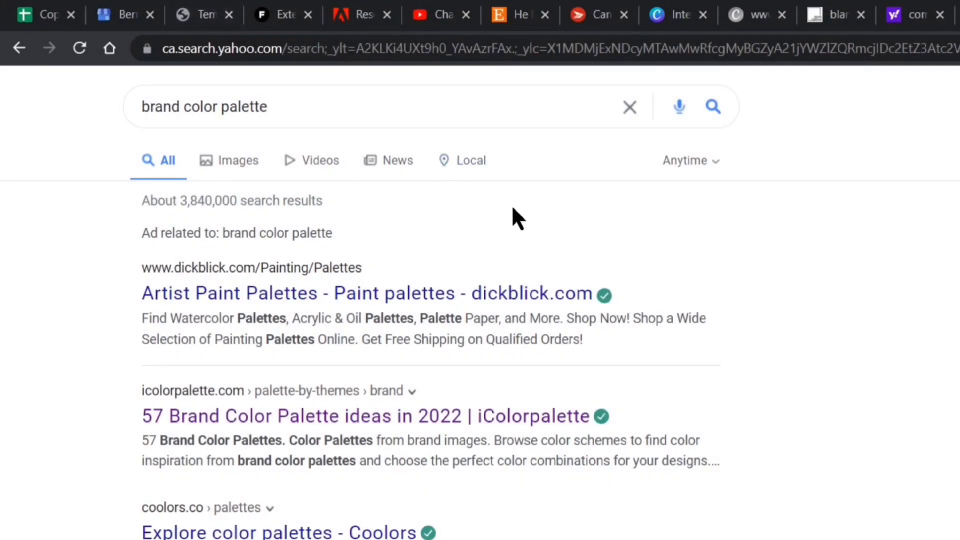
key("ctrl+shift+n")
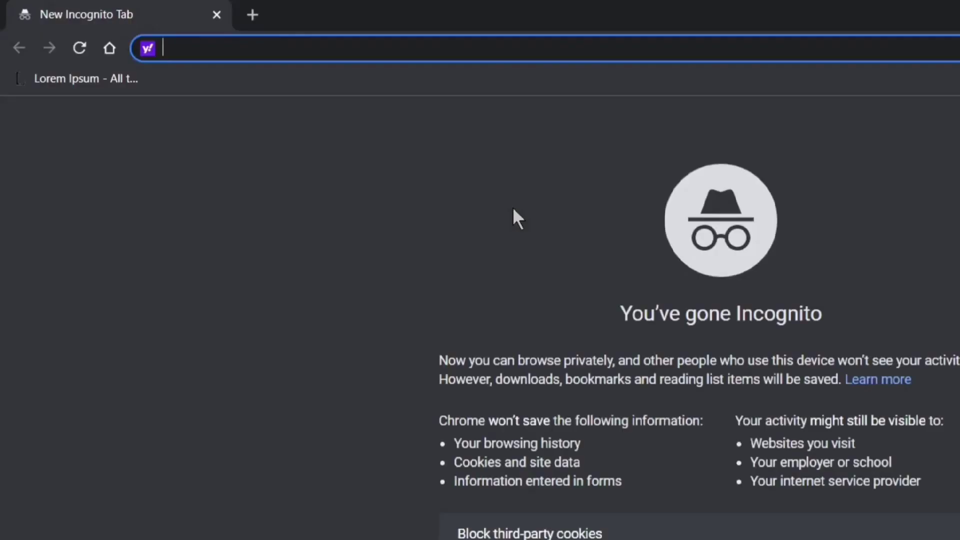
left_click(218, 15)
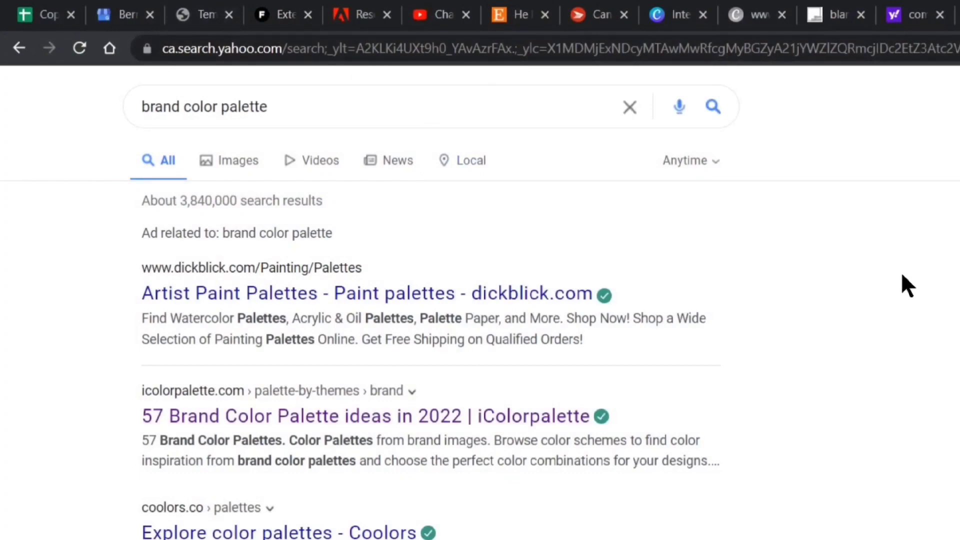
Step: Open a new tab in the current browser window
key("ctrl+t")
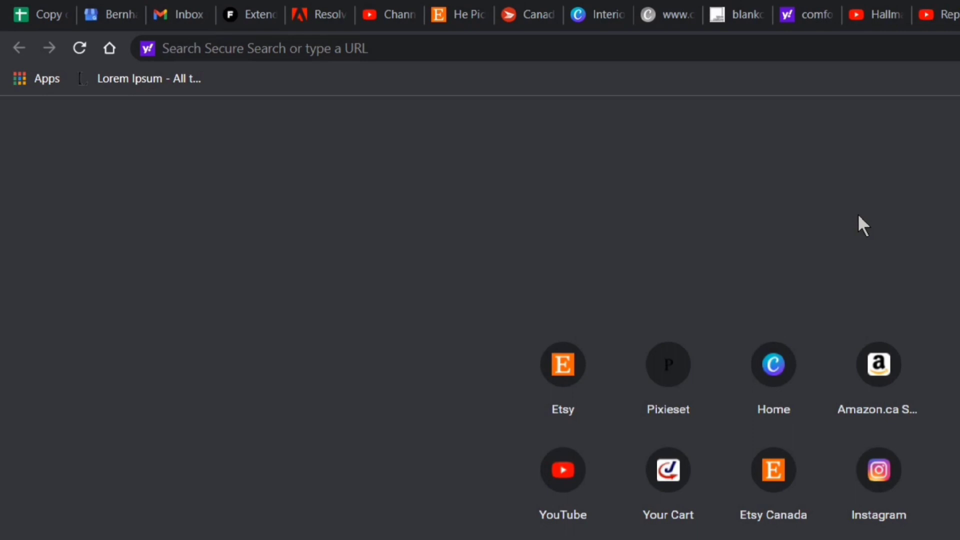
Step: Switch directly to the first, third, fifth and sixth browser tabs, and return to the last tab
key("ctrl+1")
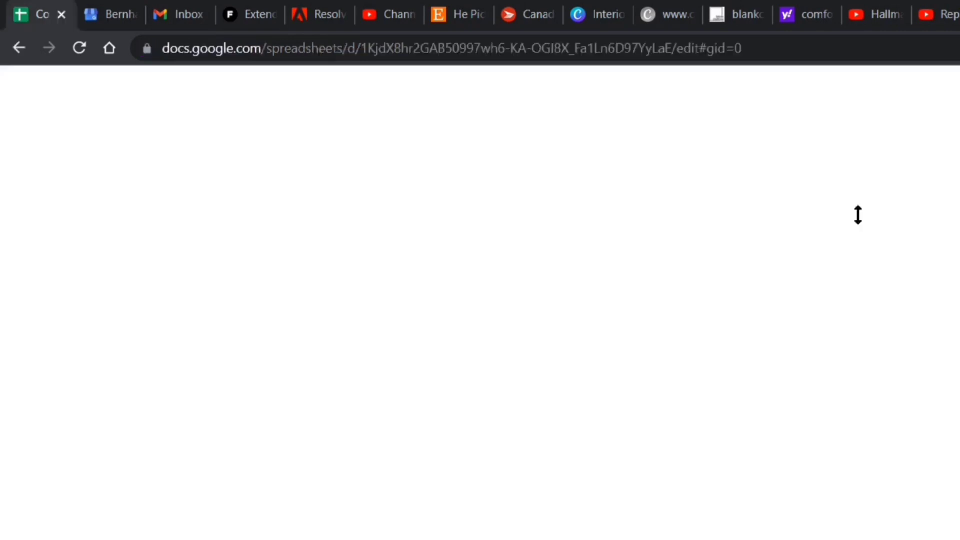
key("ctrl+3")
key("ctrl+5")
key("ctrl+6")
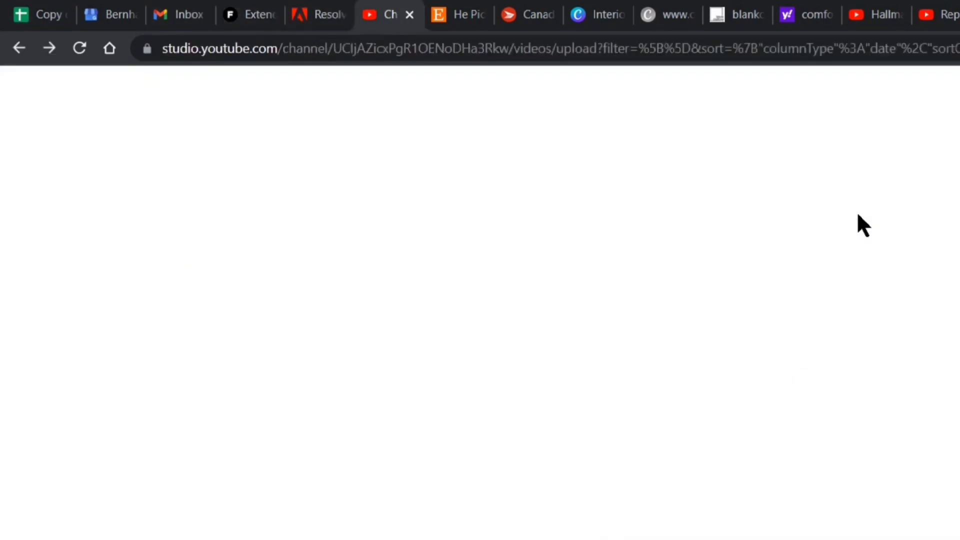
key("ctrl+9")
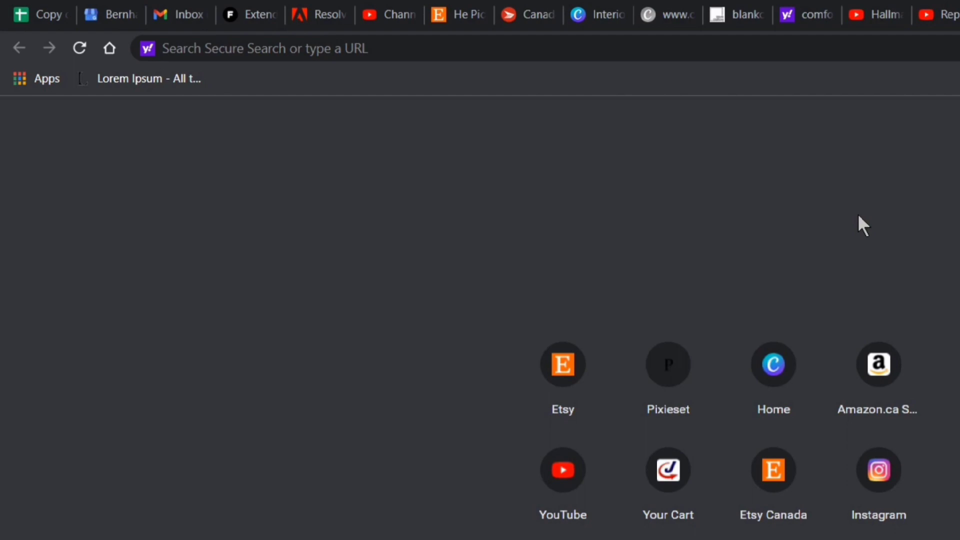
Step: Open the Bookmark Manager and close its tab
type("O")
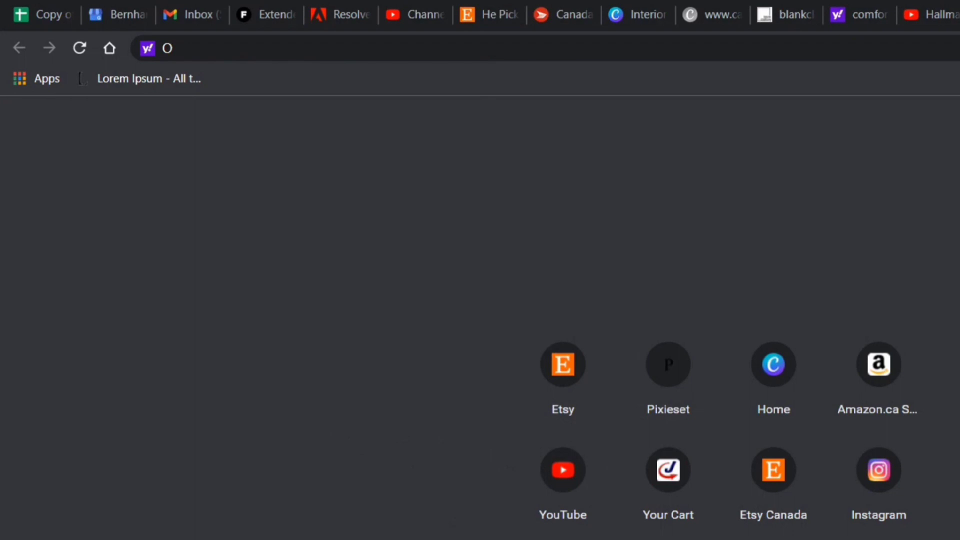
key("ctrl+shift+o")
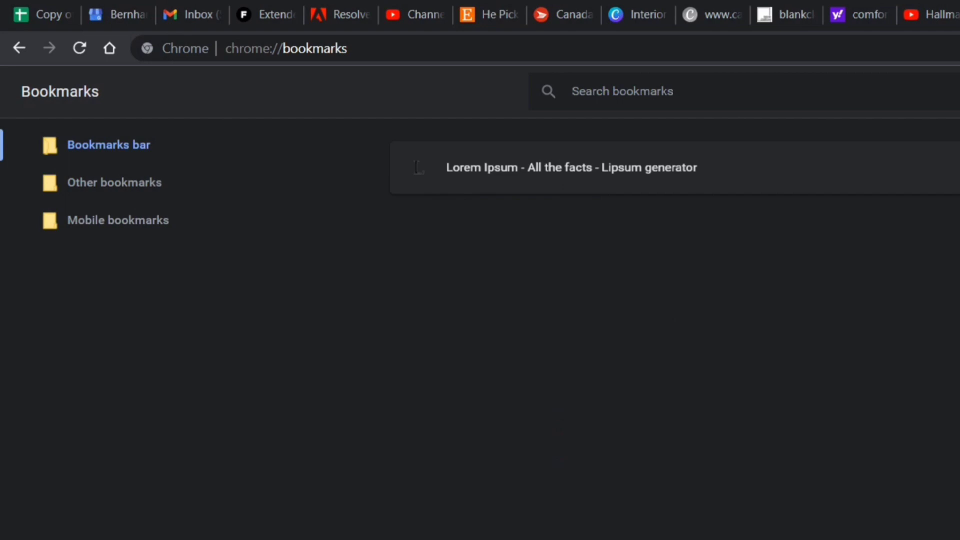
key("ctrl+w")
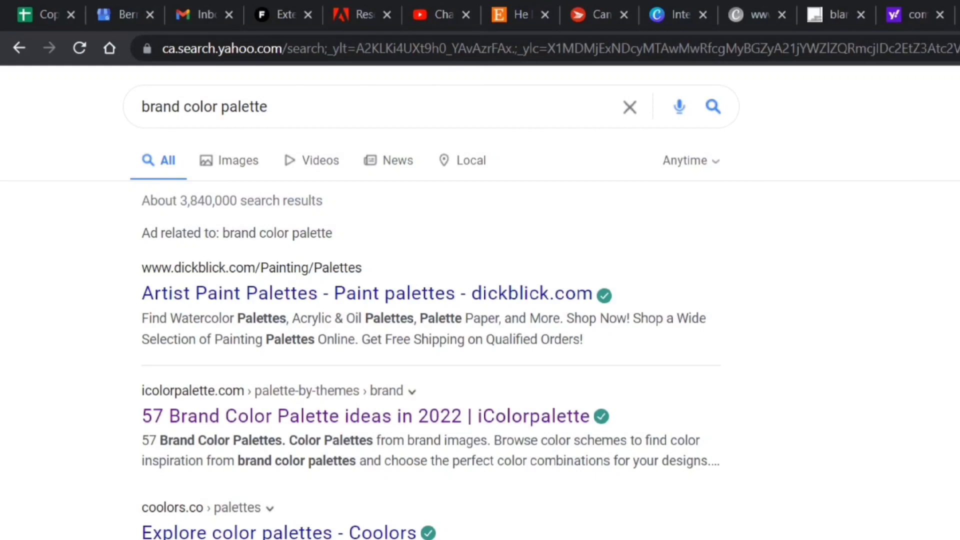
triple_click(205, 107)
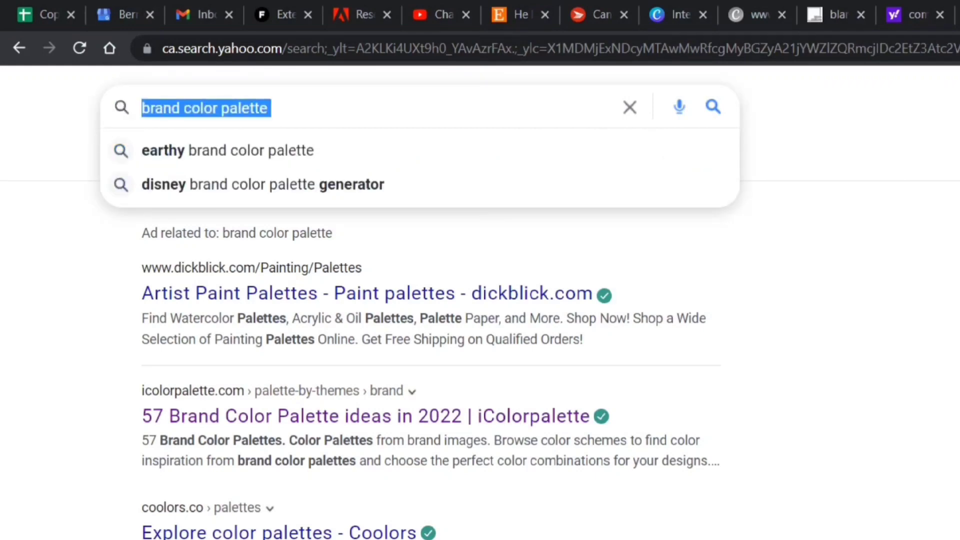
key("Escape")
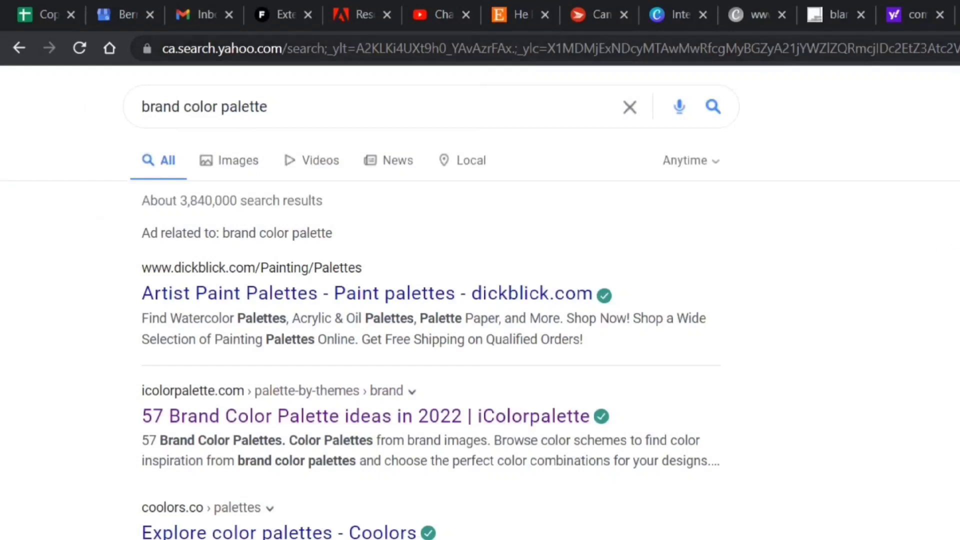
Step: Open a new tab, look through the running tabs and extensions in Chrome's Task Manager, and close the Task Manager
key("ctrl+t")
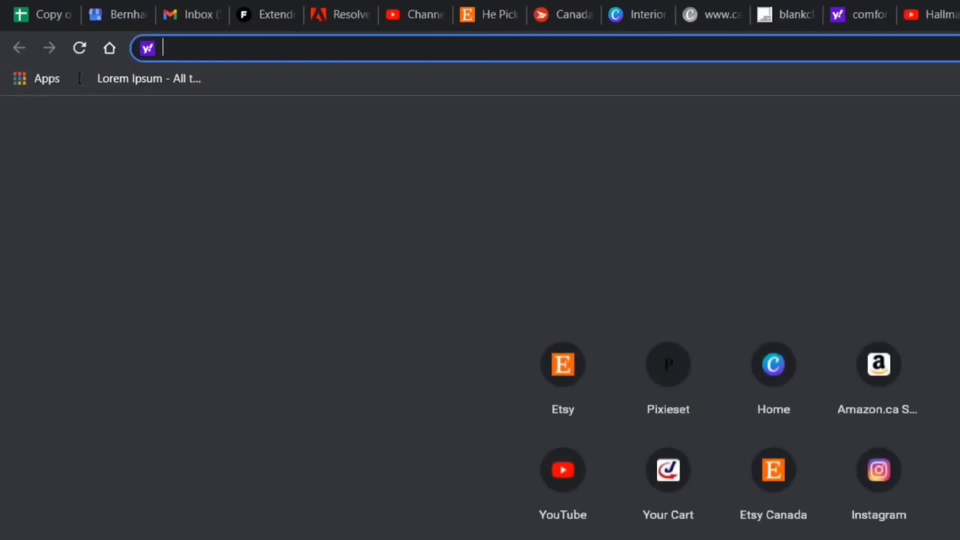
key("shift+Escape")
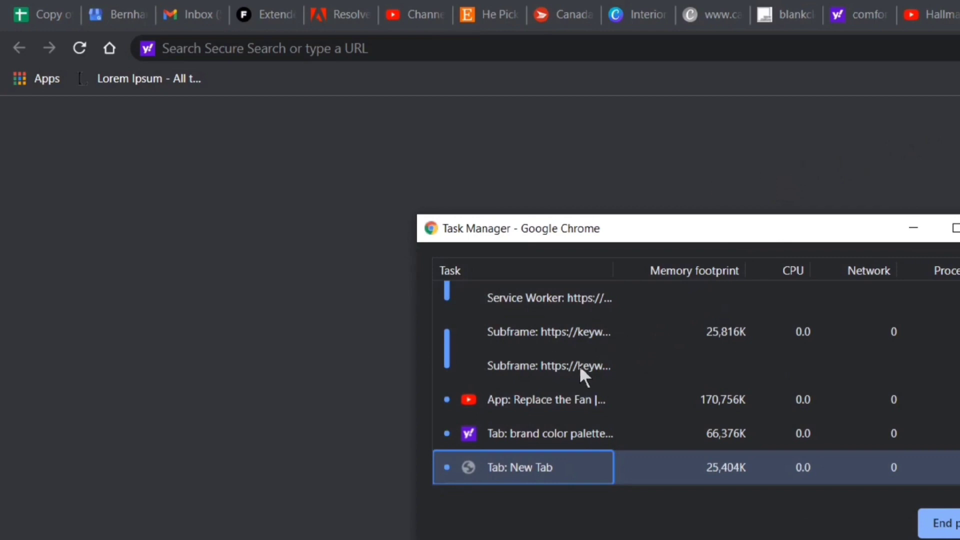
scroll(579, 365, "up", 5)
scroll(578, 366, "down", 1)
scroll(579, 369, "up", 2)
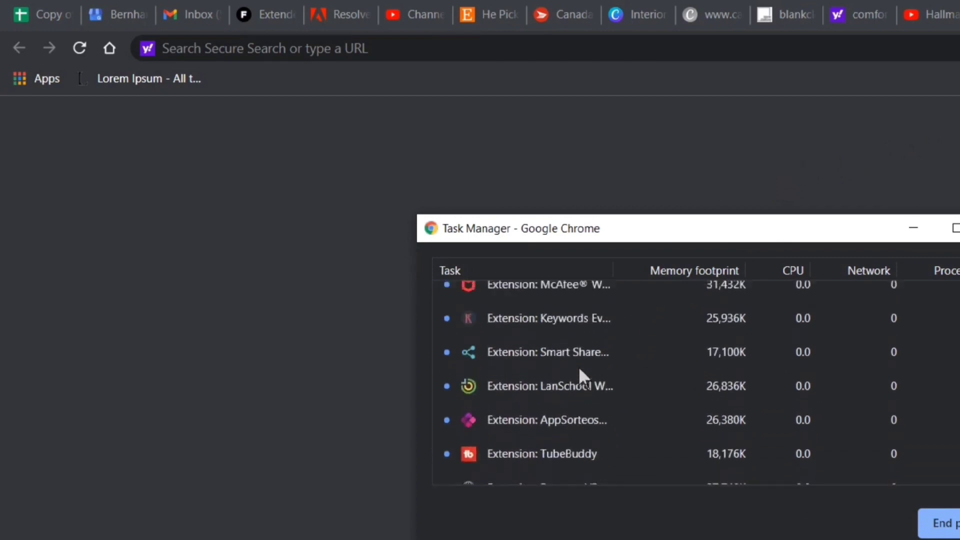
scroll(579, 369, "down", 1)
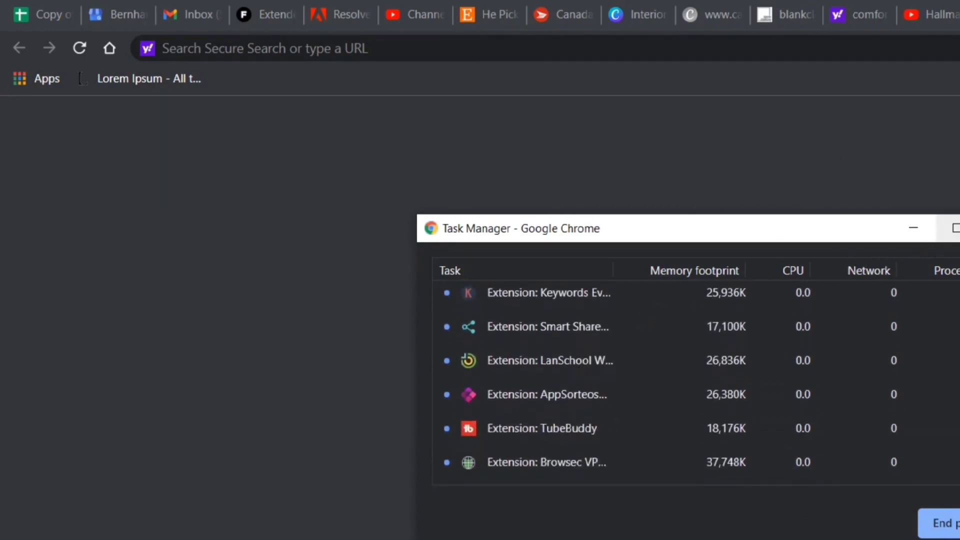
left_click(957, 228)
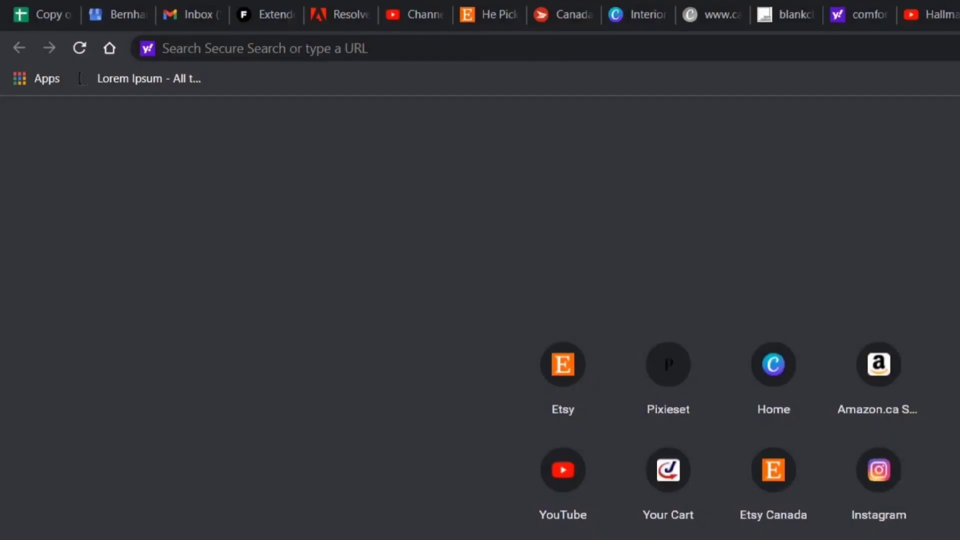
Step: Search the web for "history of canada" and open the "History of Canada" Wikipedia article from the results
left_click(396, 50)
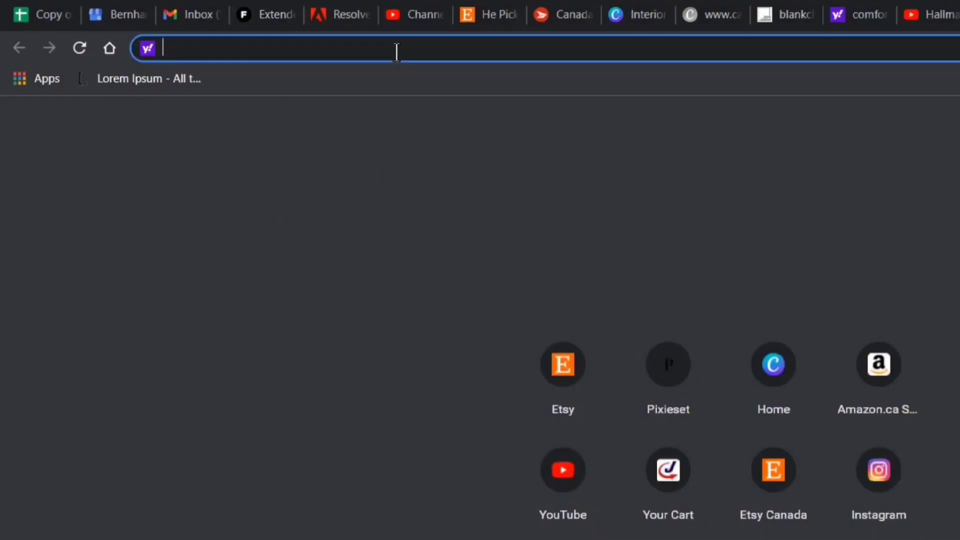
type("hi")
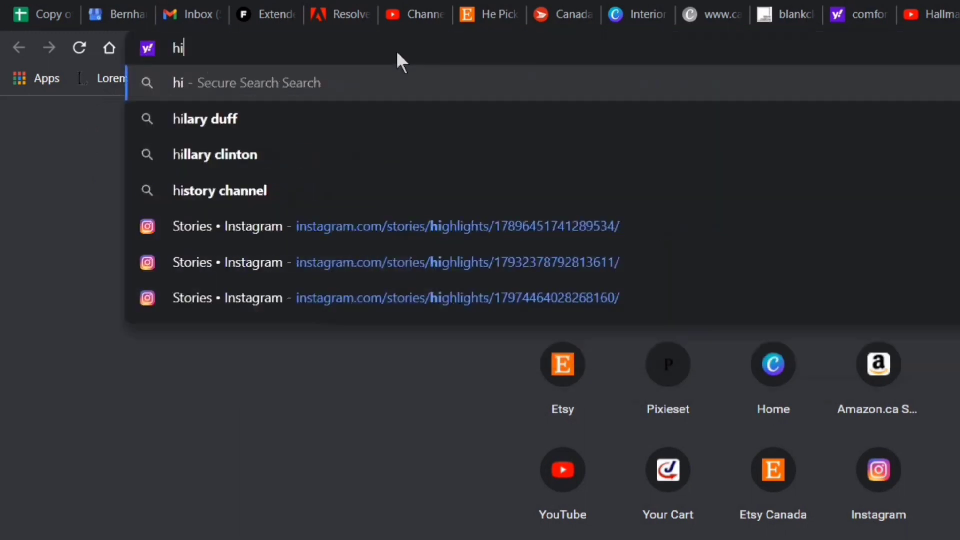
type("sto")
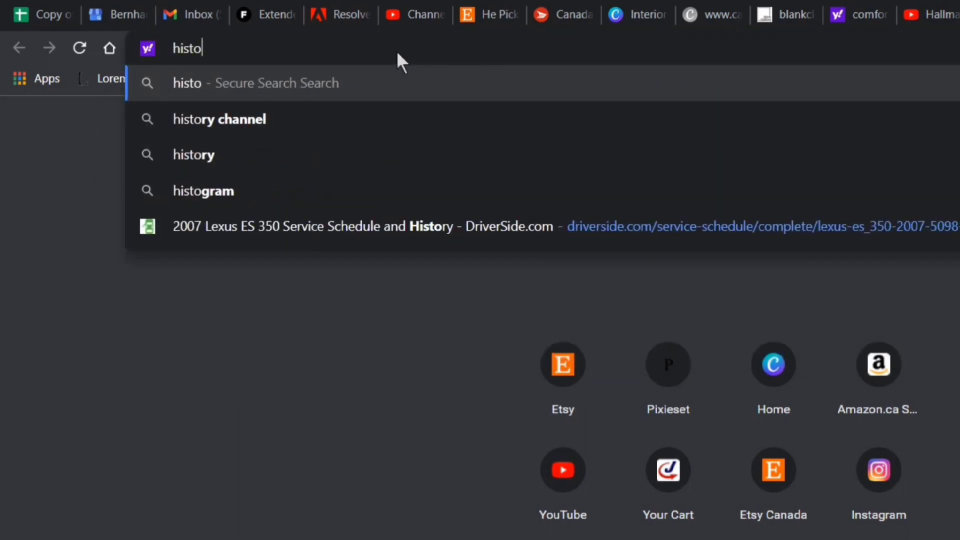
type("ry o")
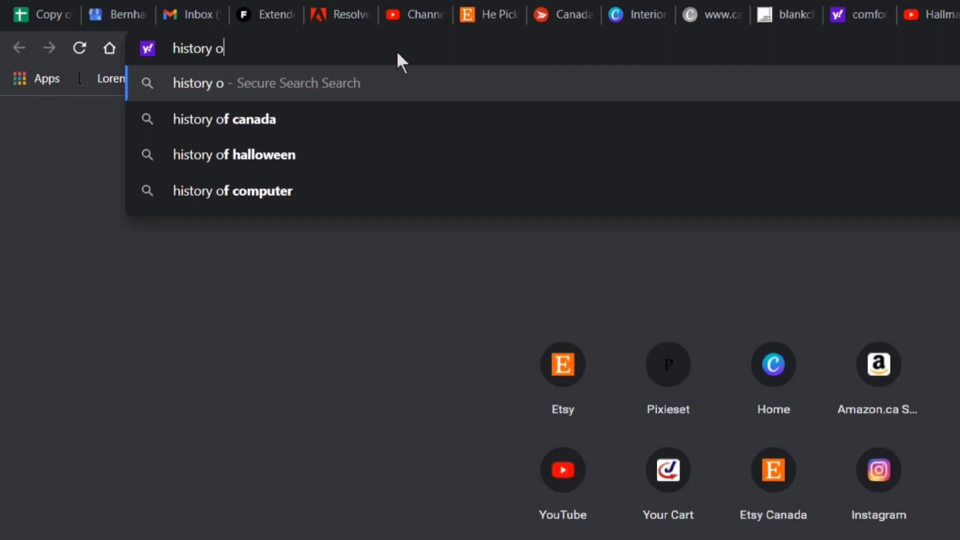
type("f canada")
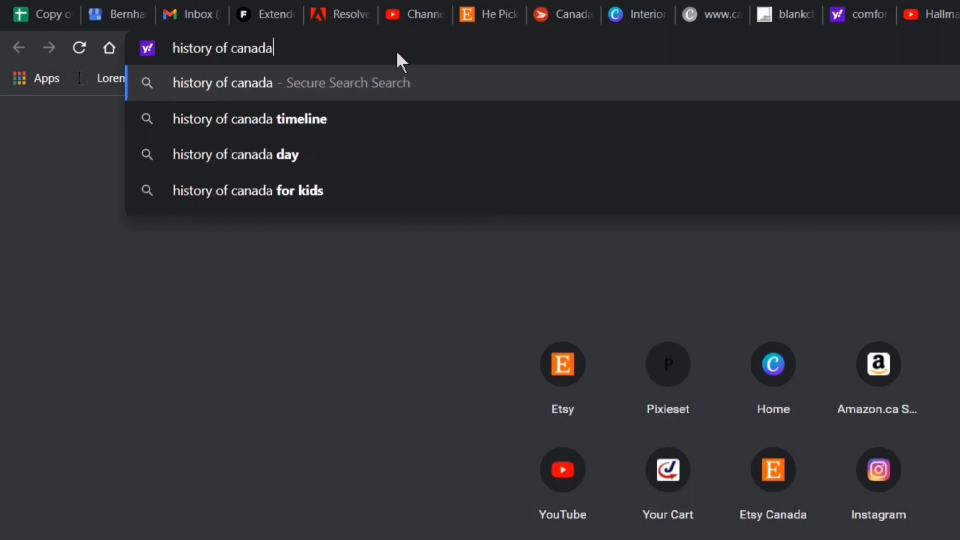
key("Return")
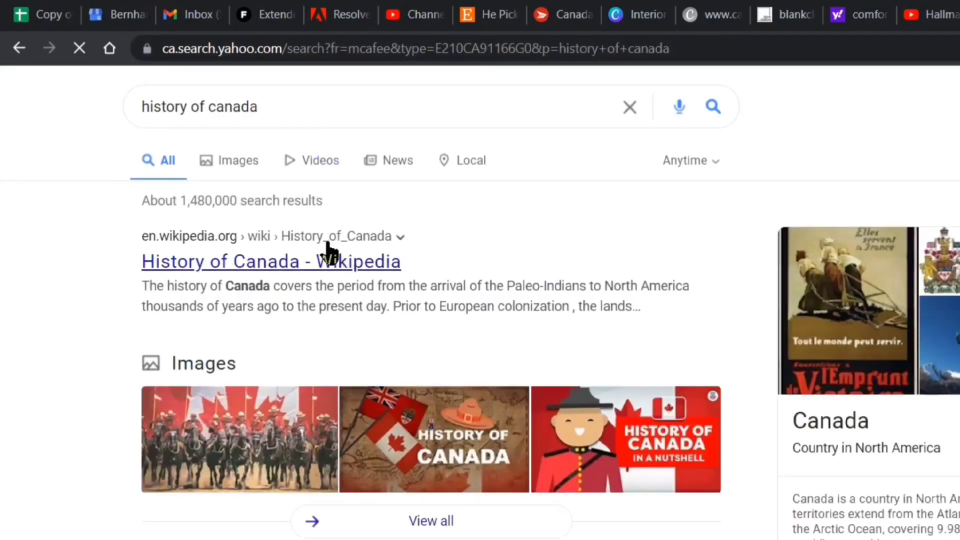
left_click(282, 258)
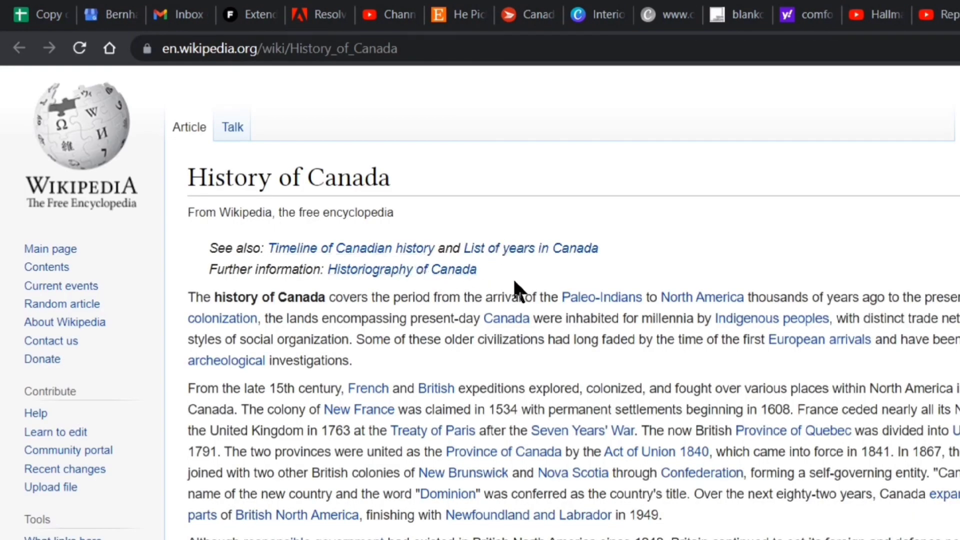
Step: Open the Save As dialog for the "History of Canada" article, cancel it, and open the page's print dialog
scroll(513, 278, "down", 5)
scroll(513, 277, "up", 5)
scroll(513, 277, "down", 3)
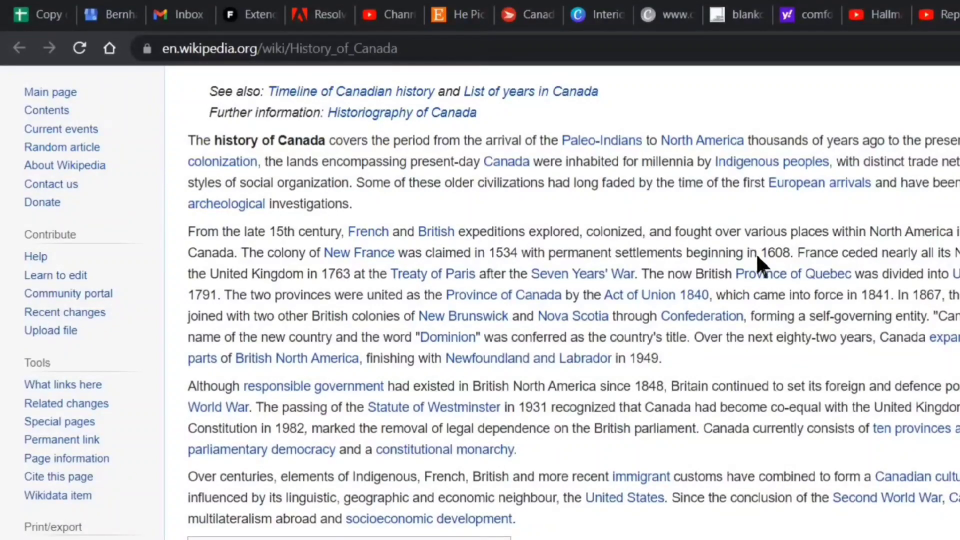
key("ctrl+s")
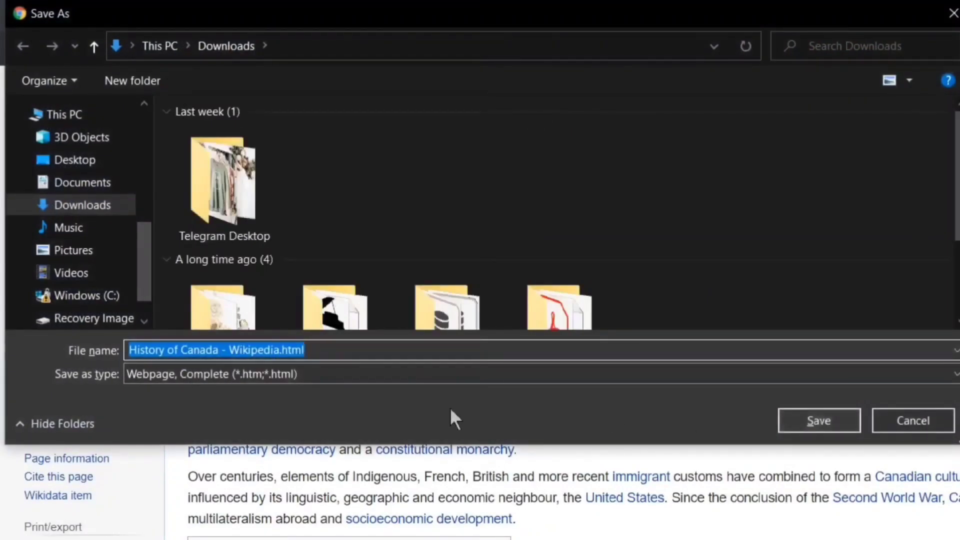
left_click(950, 10)
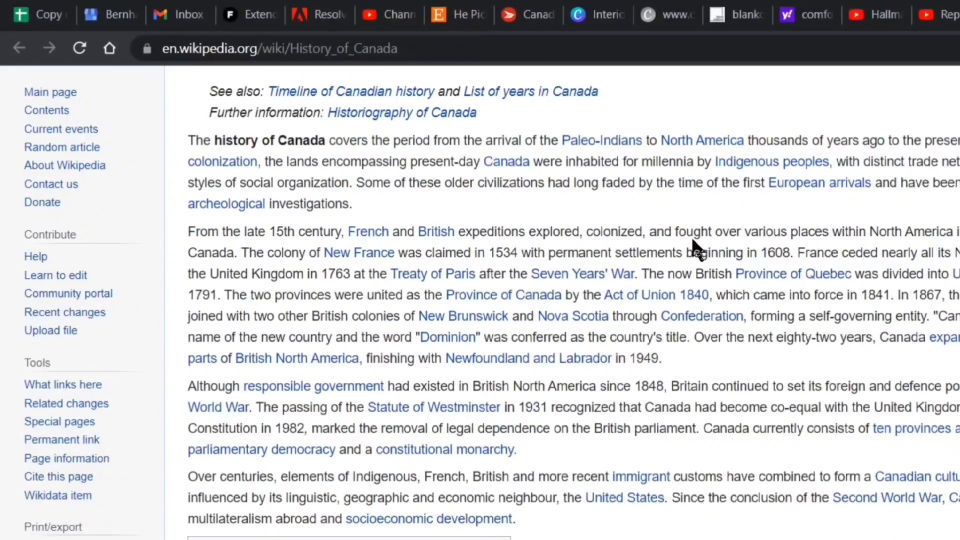
key("ctrl+p")
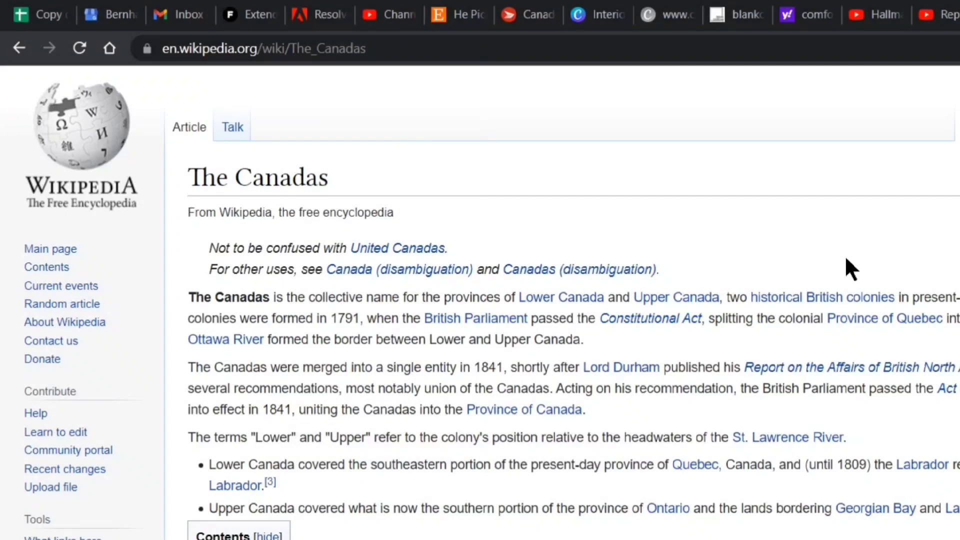
Step: Bookmark the Wikipedia article "The Canadas"
scroll(844, 255, "down", 2)
scroll(844, 255, "up", 1)
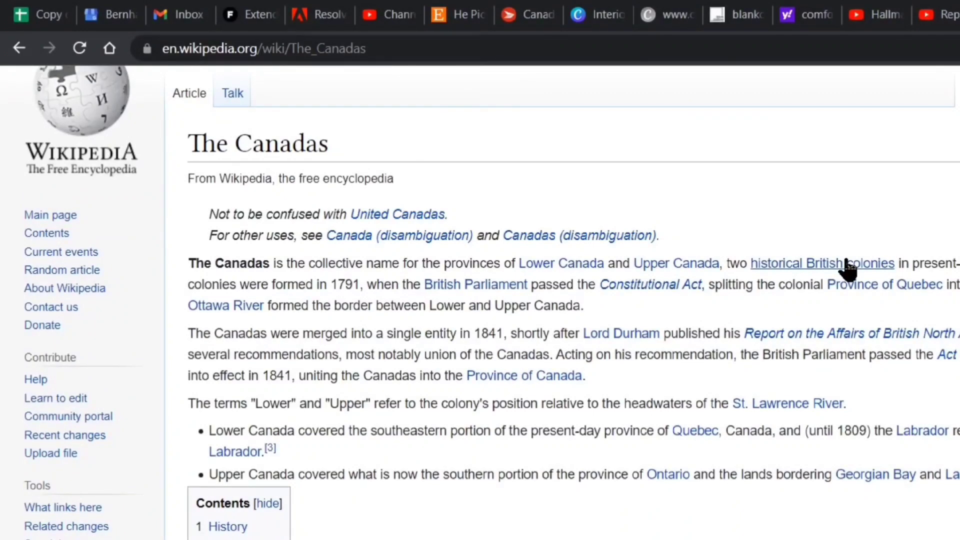
key("ctrl+d")
Step: View "The Canadas" article in full screen, look through its opening part, and leave full screen
key("F11")
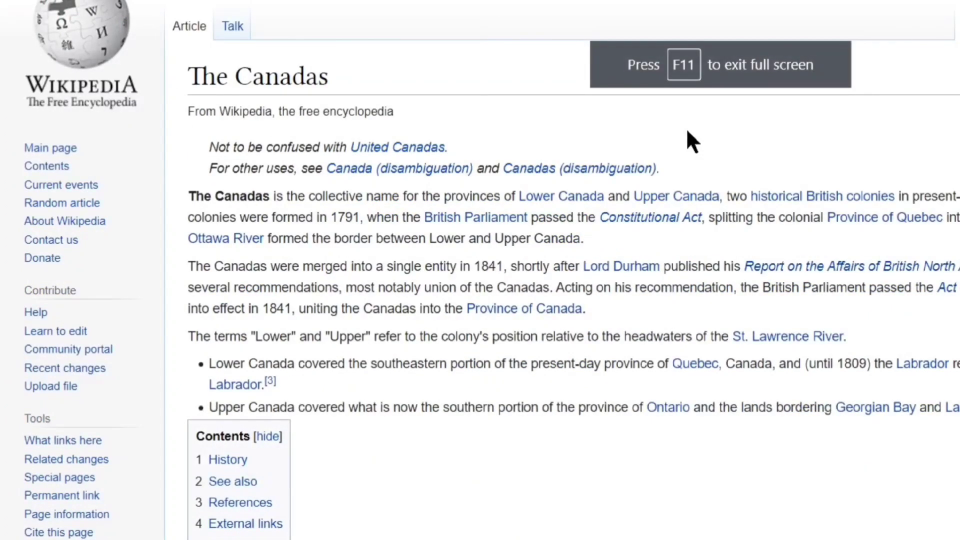
scroll(687, 132, "down", 4)
scroll(687, 132, "up", 2)
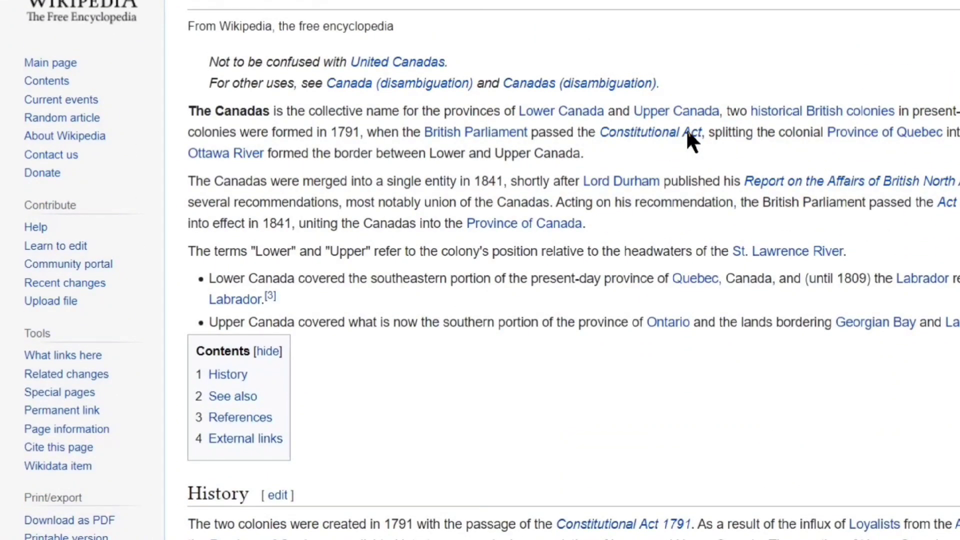
key("F11")
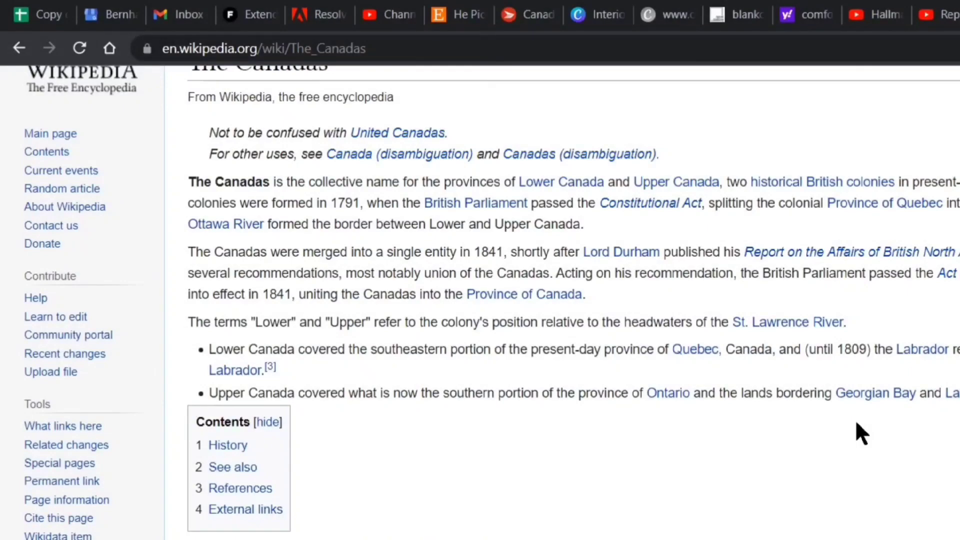
Step: Zoom the article in to 150%, back to 125%, in further, and return it to its original size
key("ctrl+plus")
scroll(855, 419, "up", 2)
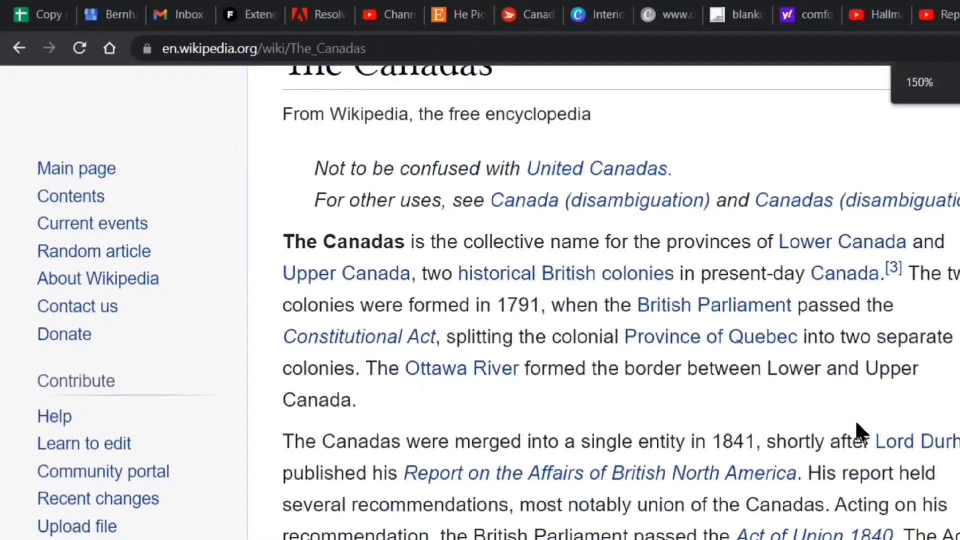
scroll(855, 424, "down", 3)
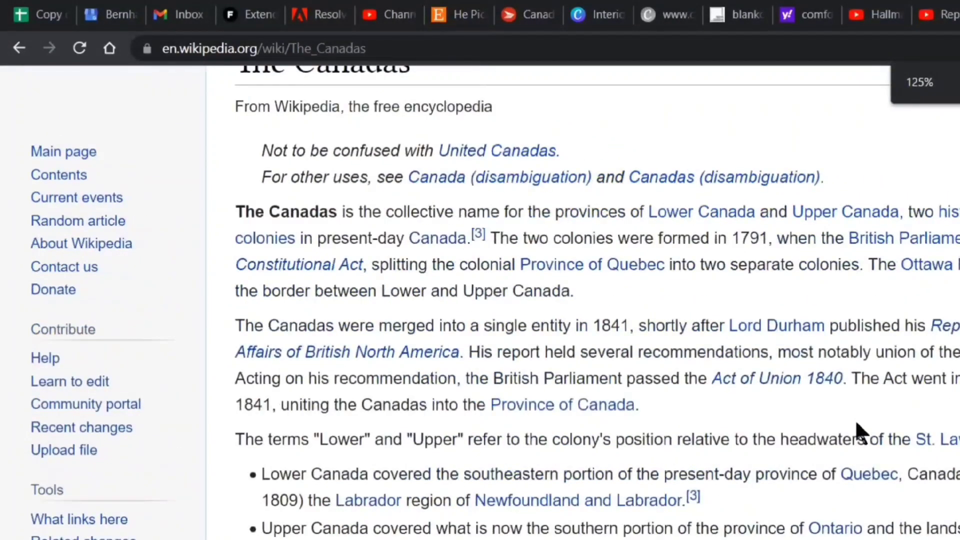
scroll(856, 424, "up", 3)
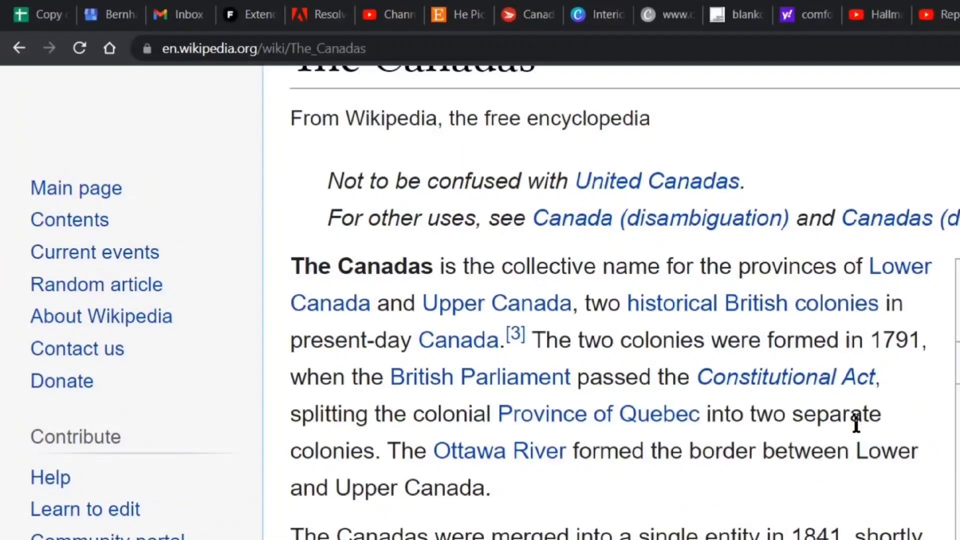
scroll(855, 424, "down", 4)
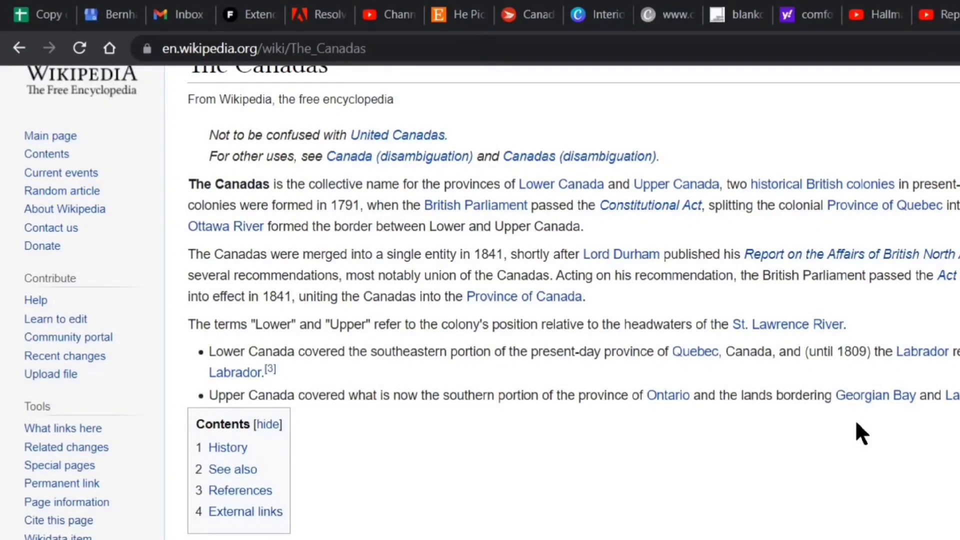
Step: Move down to the References and External links sections of the article and back up
scroll(855, 422, "down", 10)
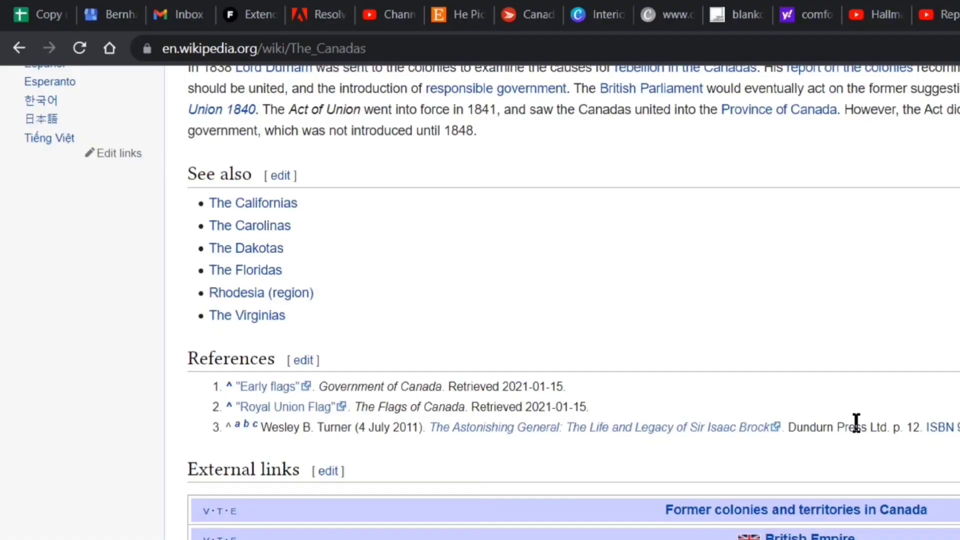
scroll(856, 423, "up", 10)
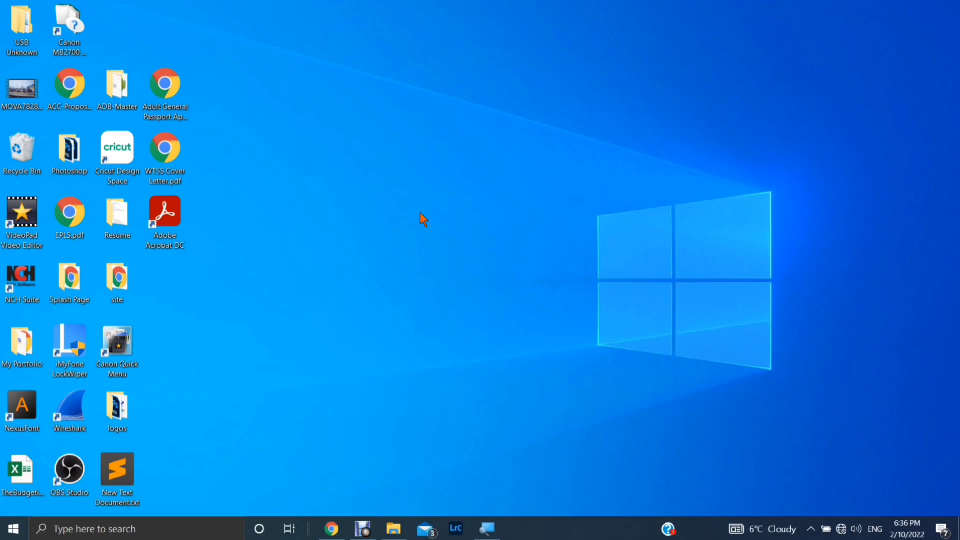
key("super")
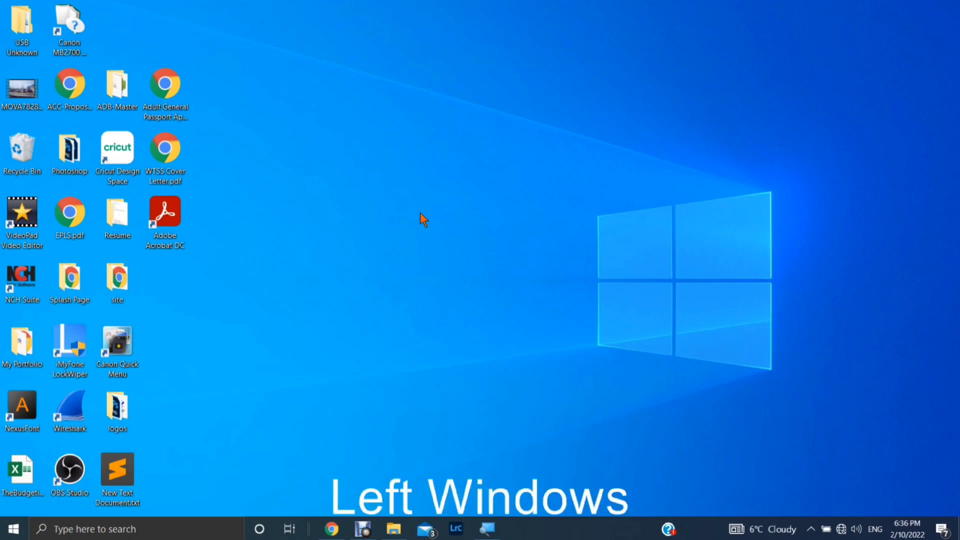
Step: Open File Explorer and go to the Videos folder in This PC
key("super+e")
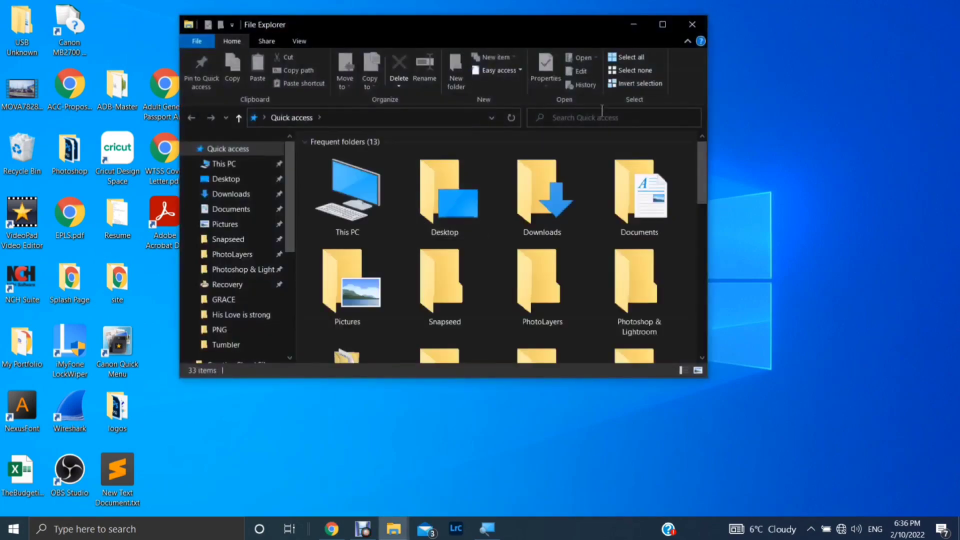
right_click(390, 201)
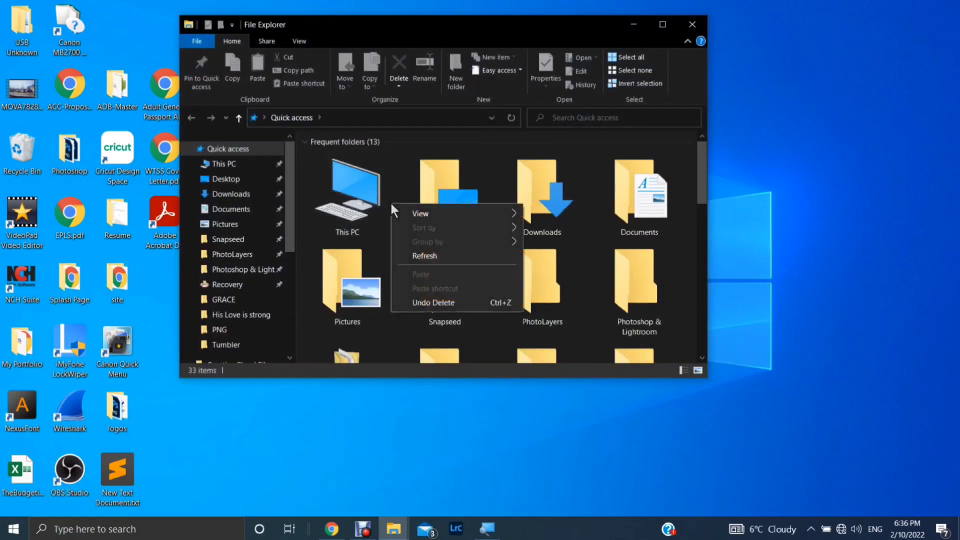
double_click(354, 185)
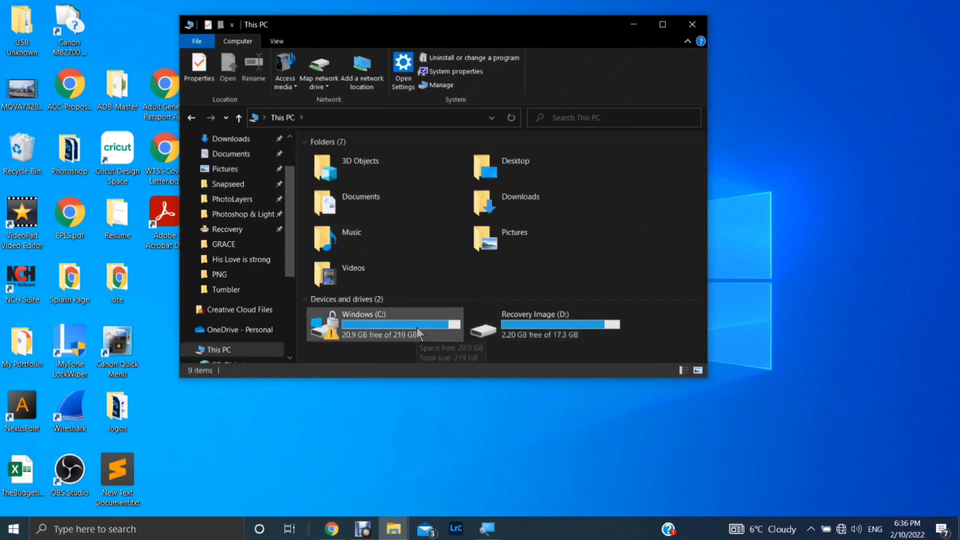
double_click(431, 276)
Step: Create a new folder with the default name in Videos and open it
right_click(424, 269)
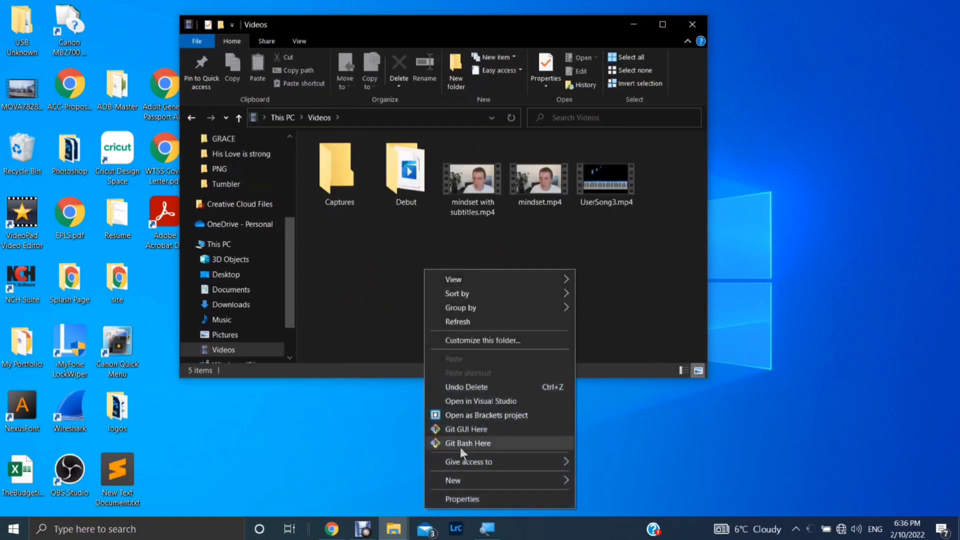
mouse_move(493, 479)
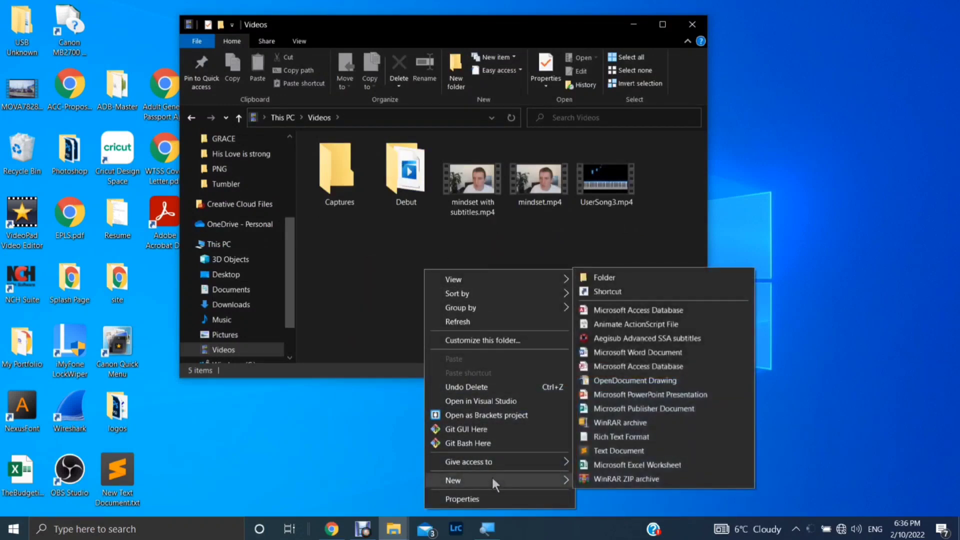
left_click(642, 275)
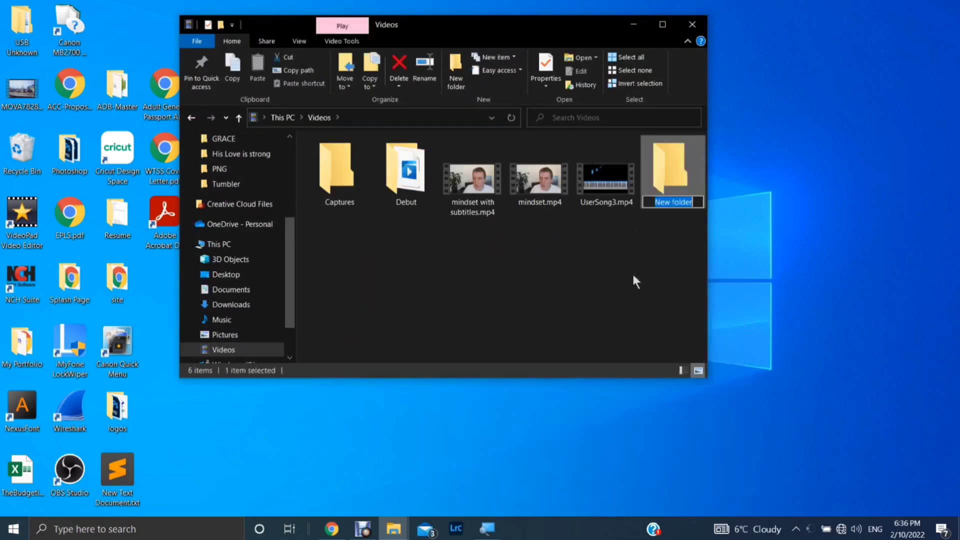
double_click(671, 188)
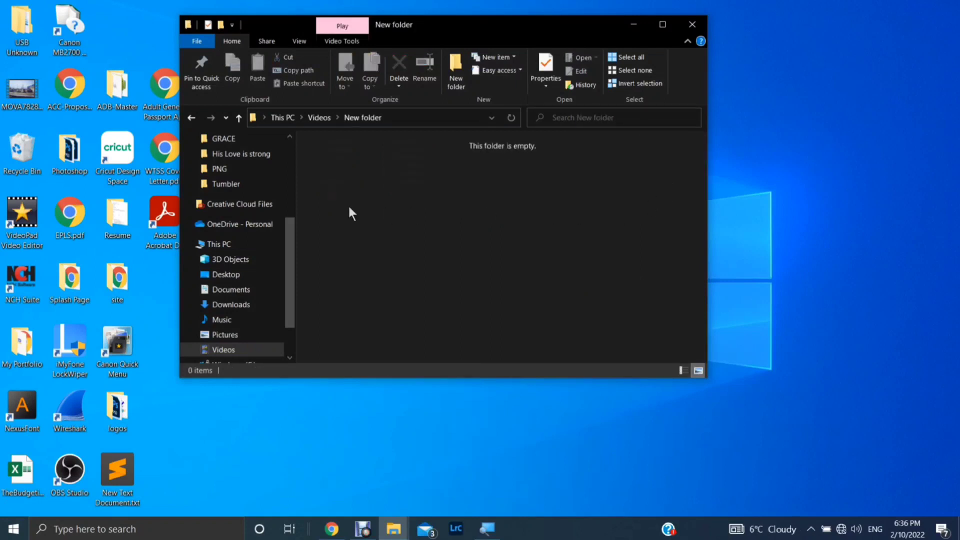
Step: Create another folder with the default name inside the new, empty folder
right_click(379, 191)
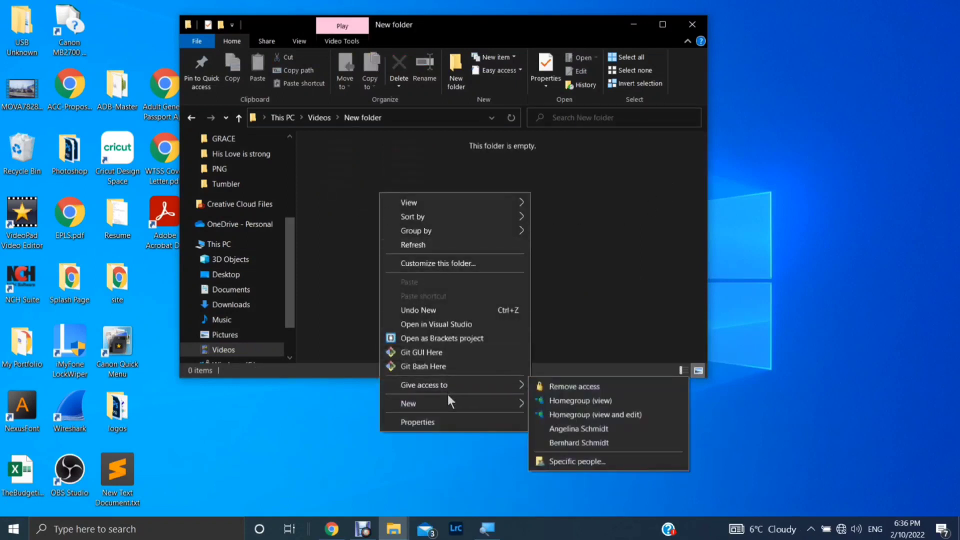
mouse_move(448, 401)
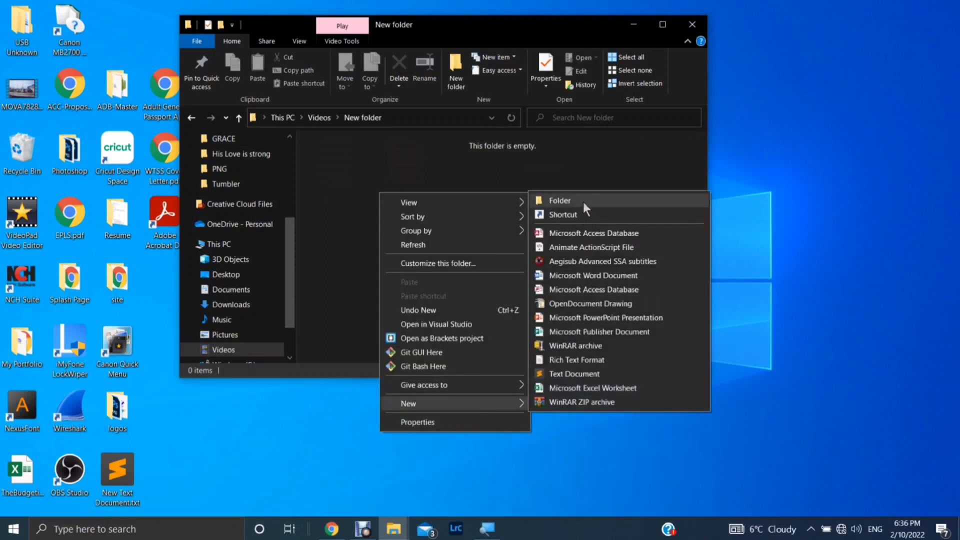
left_click(582, 202)
left_click(443, 203)
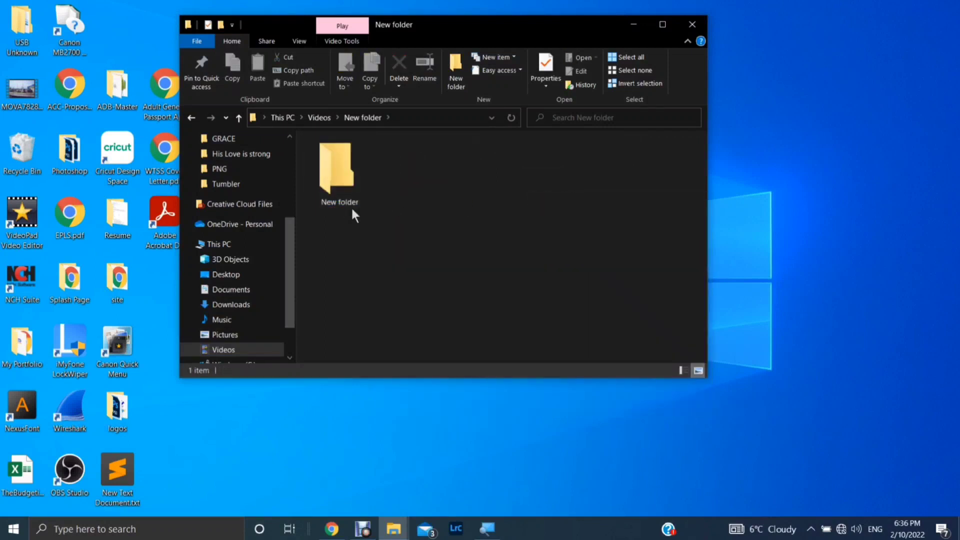
Step: Try to cut the inner New folder and paste it into the same location, and cancel the move
left_click(343, 184)
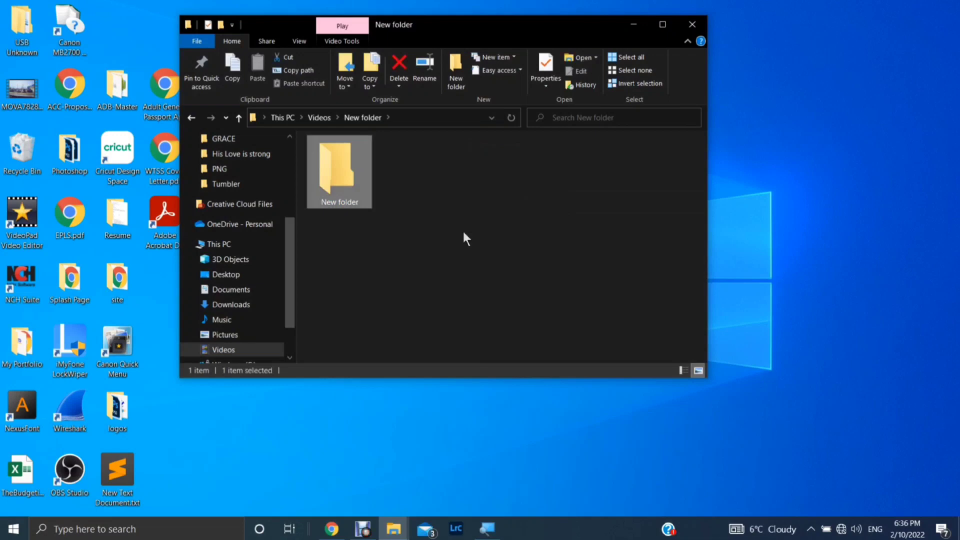
key("ctrl+x")
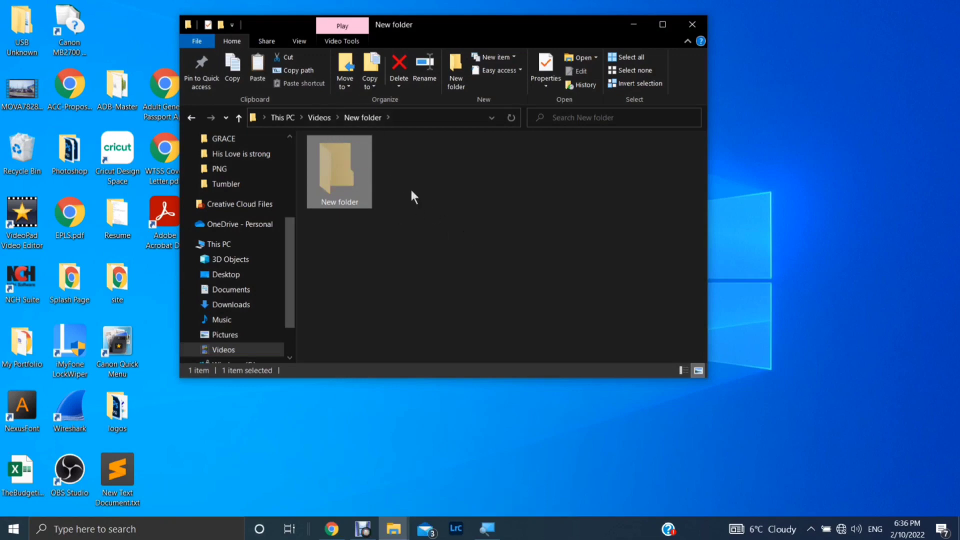
left_click(428, 198)
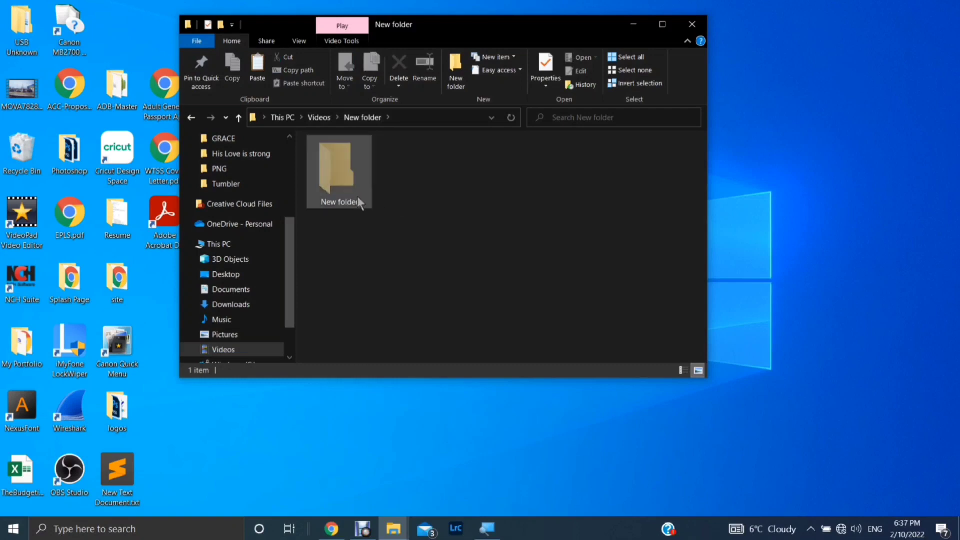
left_click(359, 199)
left_click(433, 191)
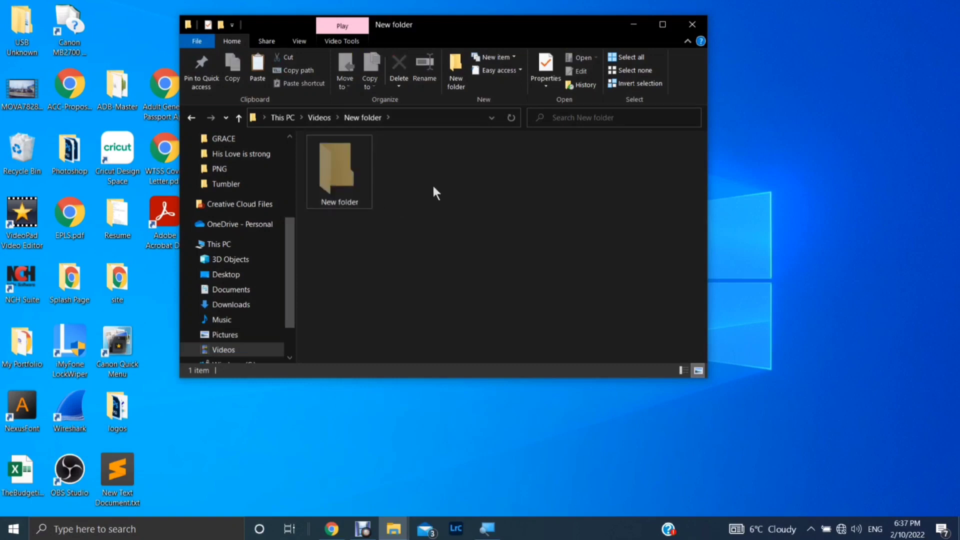
key("ctrl+v")
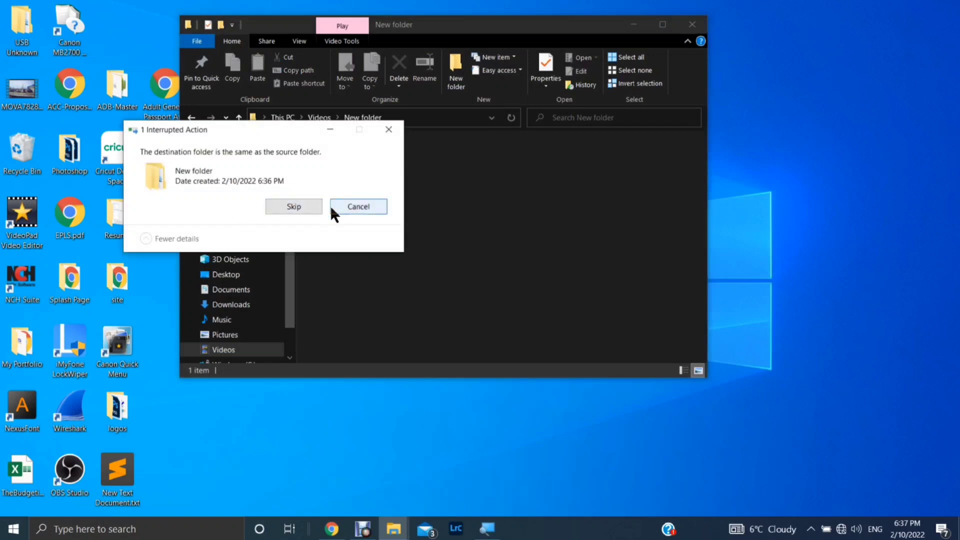
left_click(377, 207)
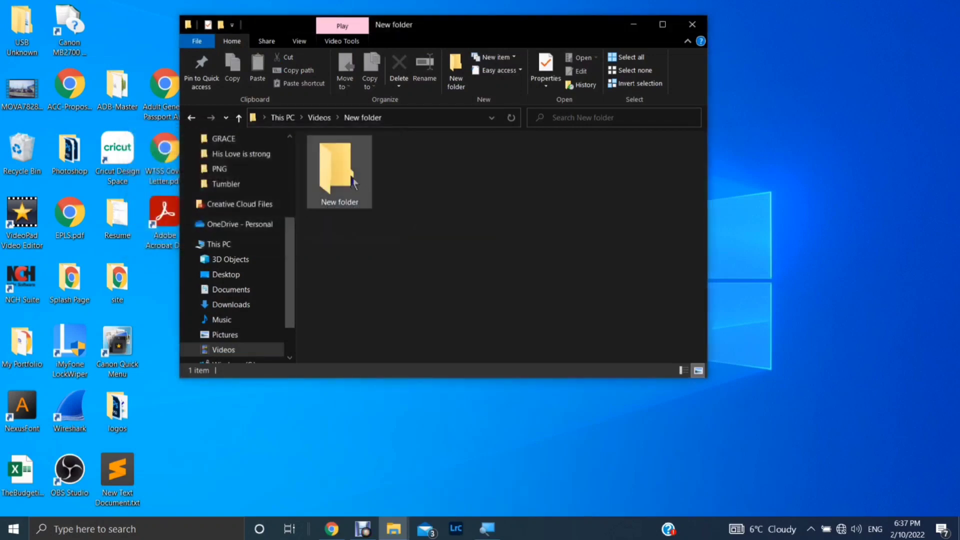
Step: Select the inner New folder and copy it to the clipboard
left_click(353, 181)
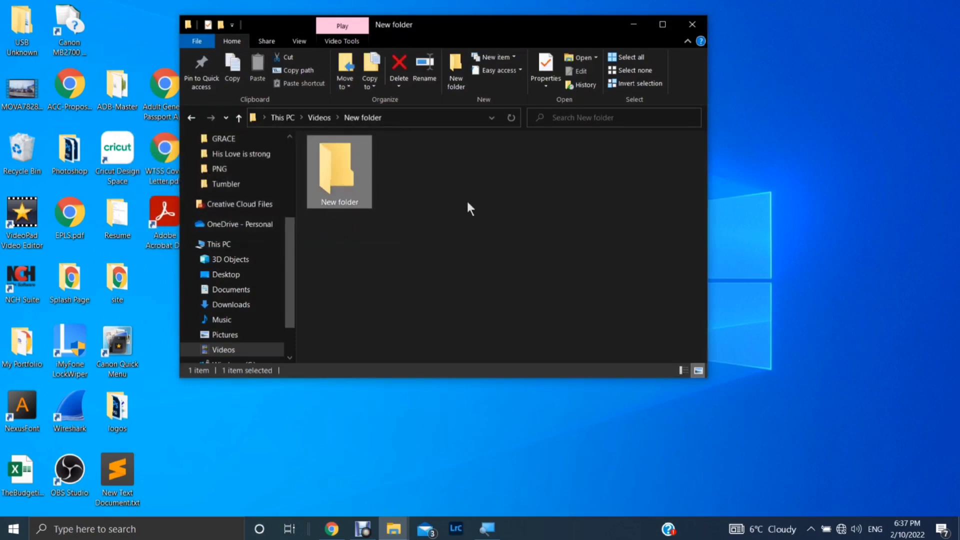
key("ctrl+c")
Step: Undo the creation of both new folders and close the File Explorer window
key("ctrl+z")
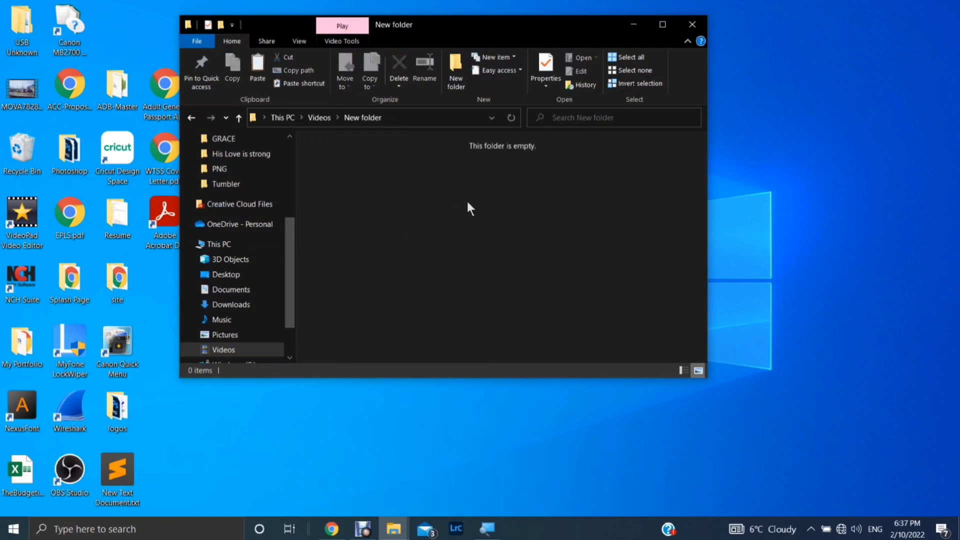
key("ctrl+z")
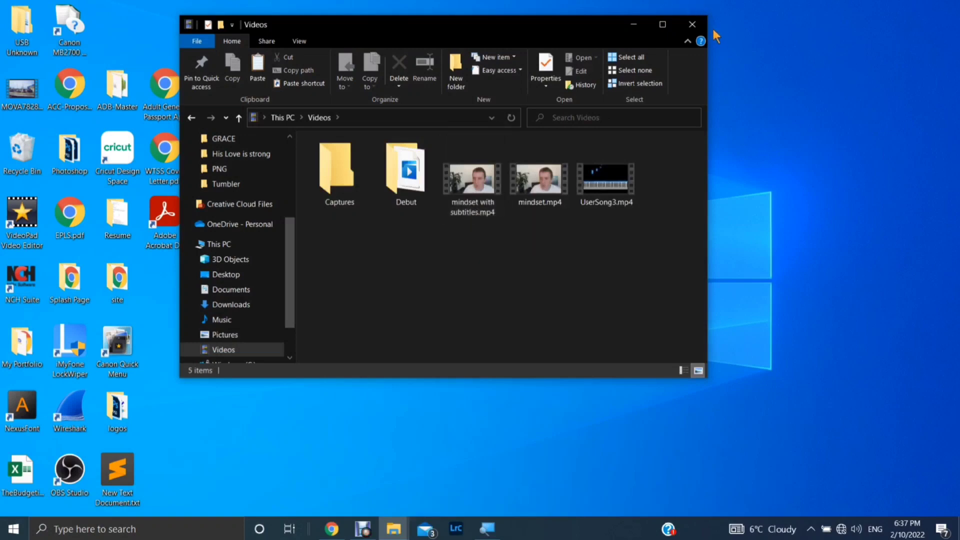
left_click(693, 24)
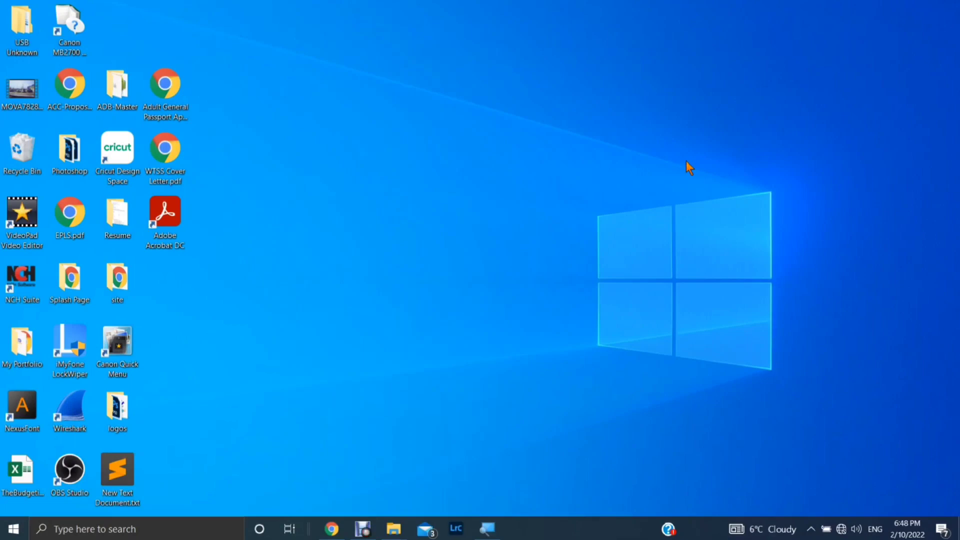
Step: Open a File Explorer window again and go through This PC to the Videos folder
key("super+e")
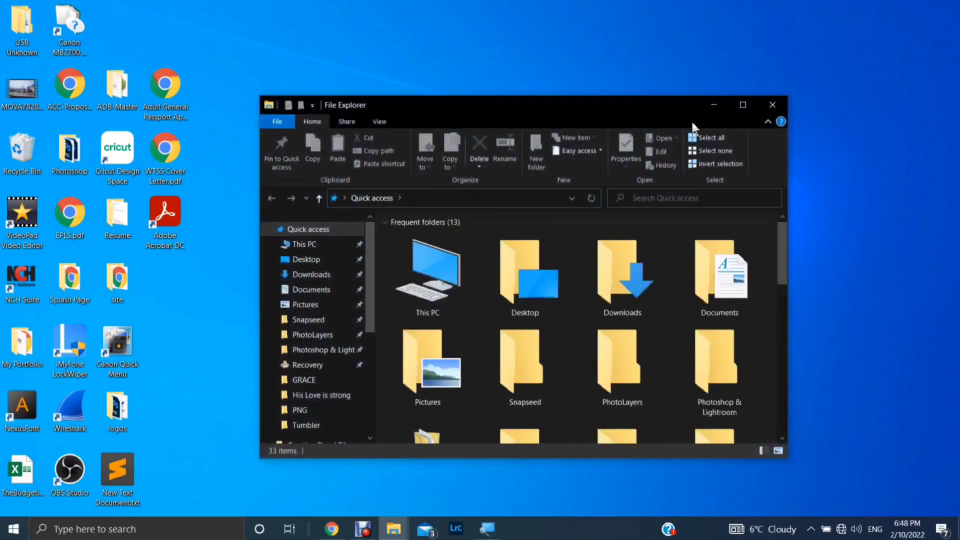
double_click(434, 272)
double_click(466, 354)
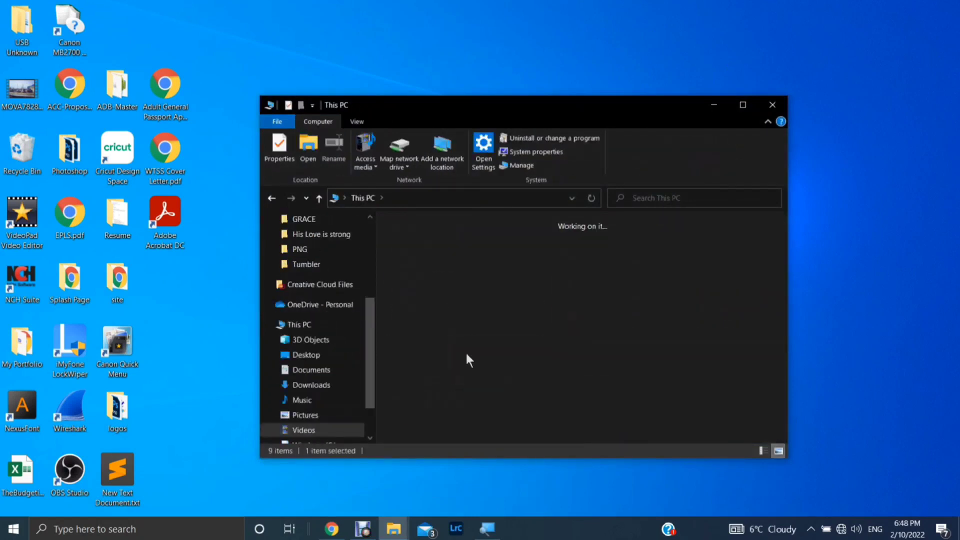
Step: Open the Captures folder's name for editing and leave it, and bring up and dismiss the recent searches for Videos
left_click(430, 268)
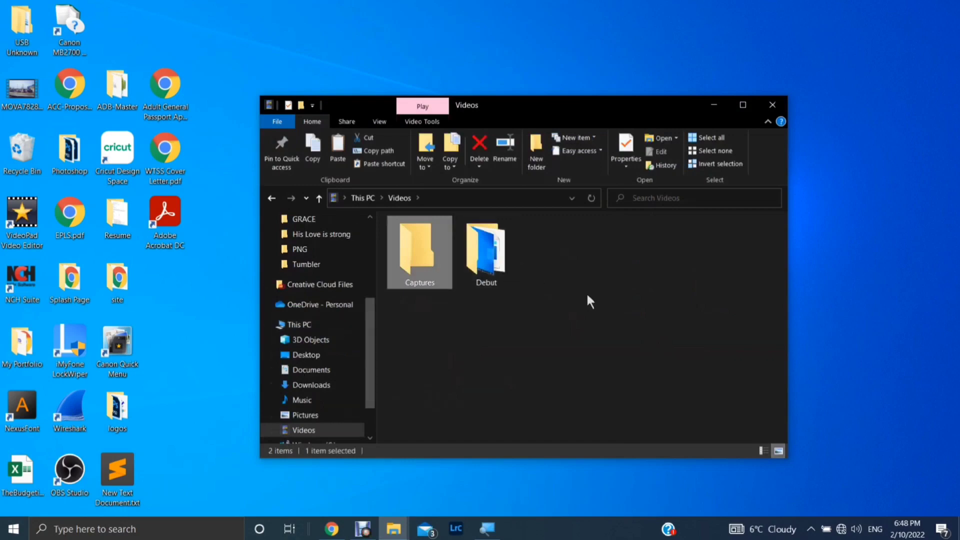
key("F2")
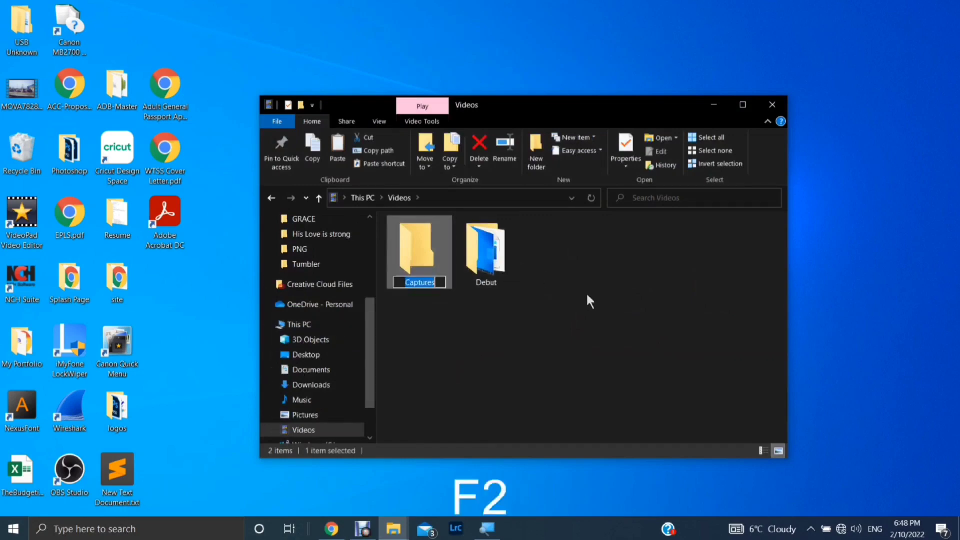
left_click(585, 292)
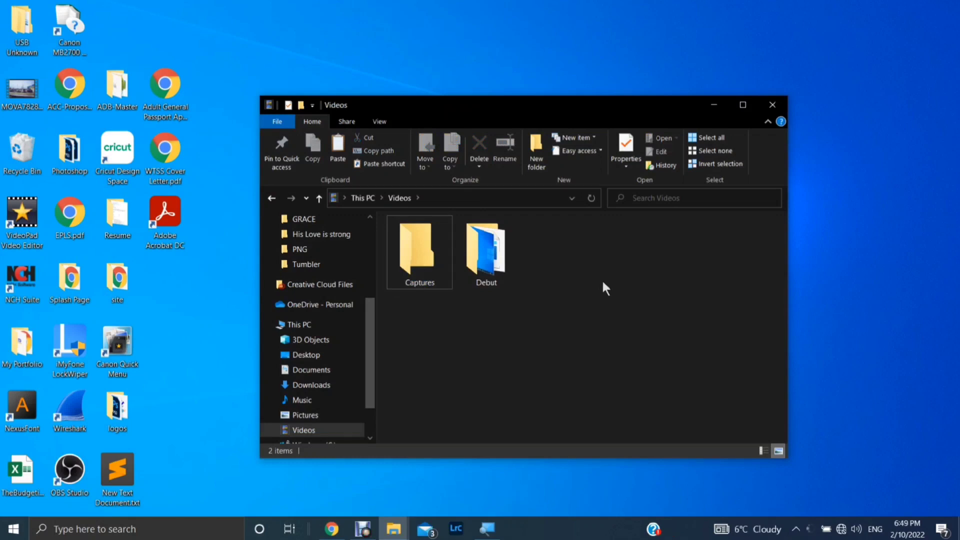
key("F3")
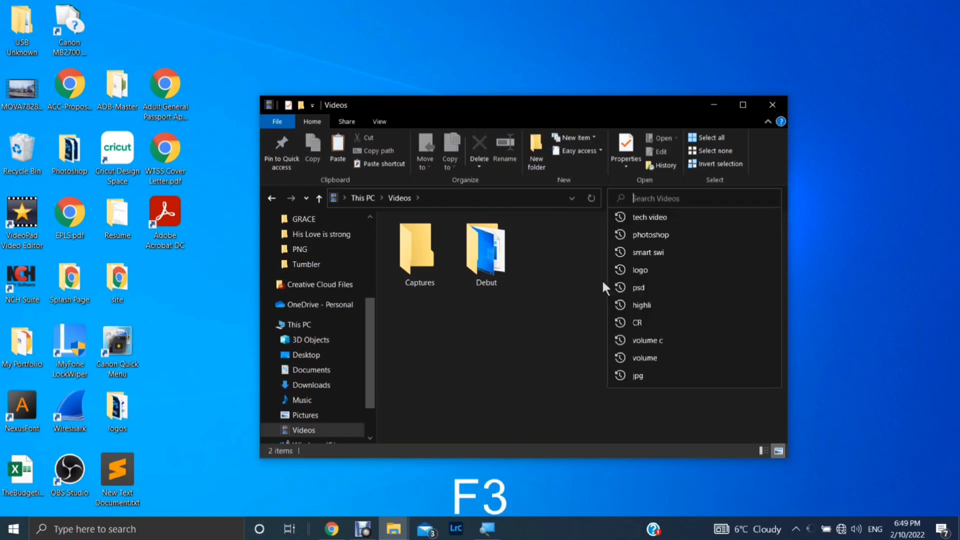
left_click(563, 312)
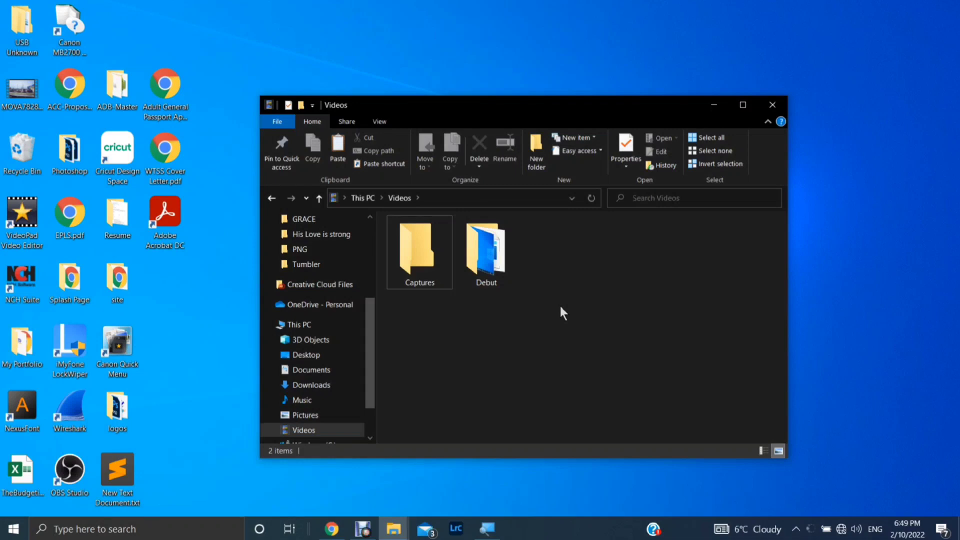
Step: Show the desktop and switch back to the Videos window
key("super+d")
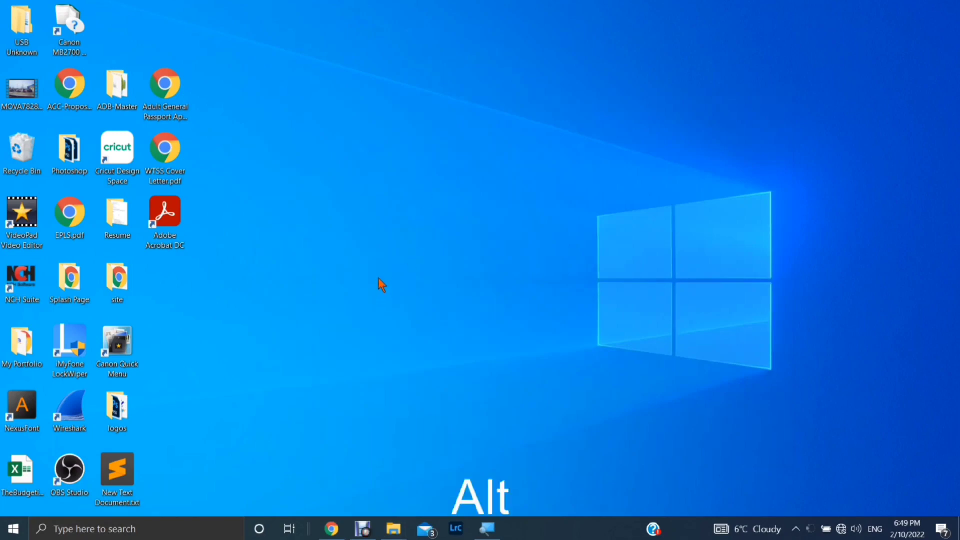
key("alt+Tab")
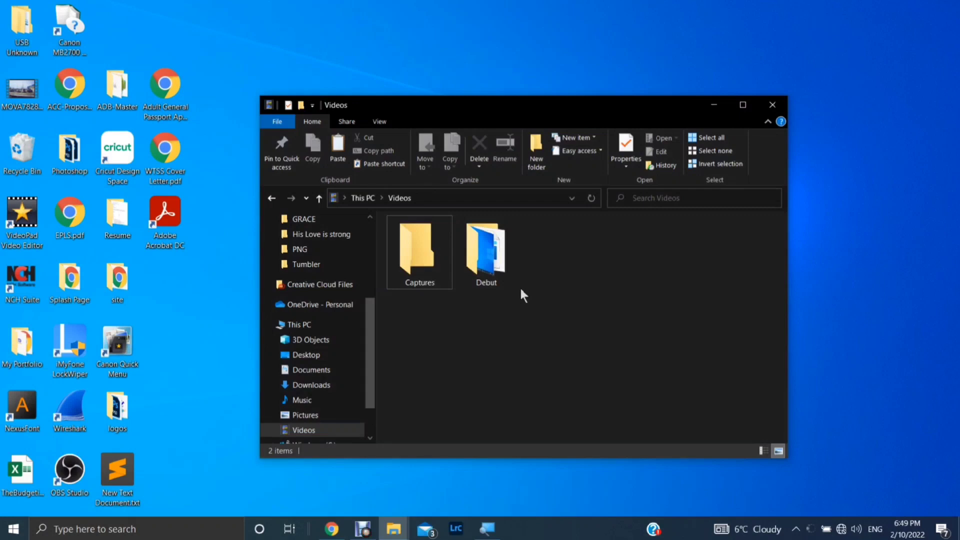
Step: Show the address bar's location list, dismiss it, and return from Videos to This PC
key("F4")
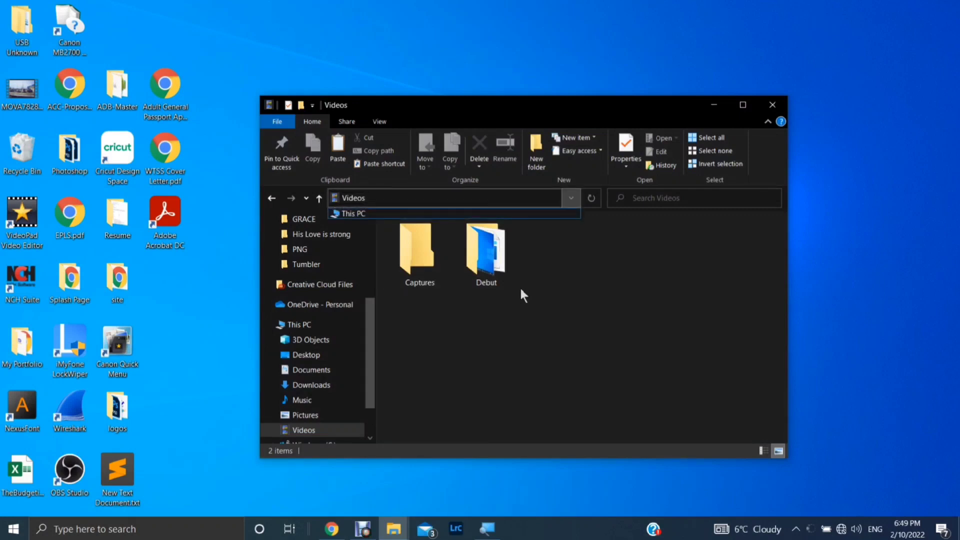
left_click(269, 198)
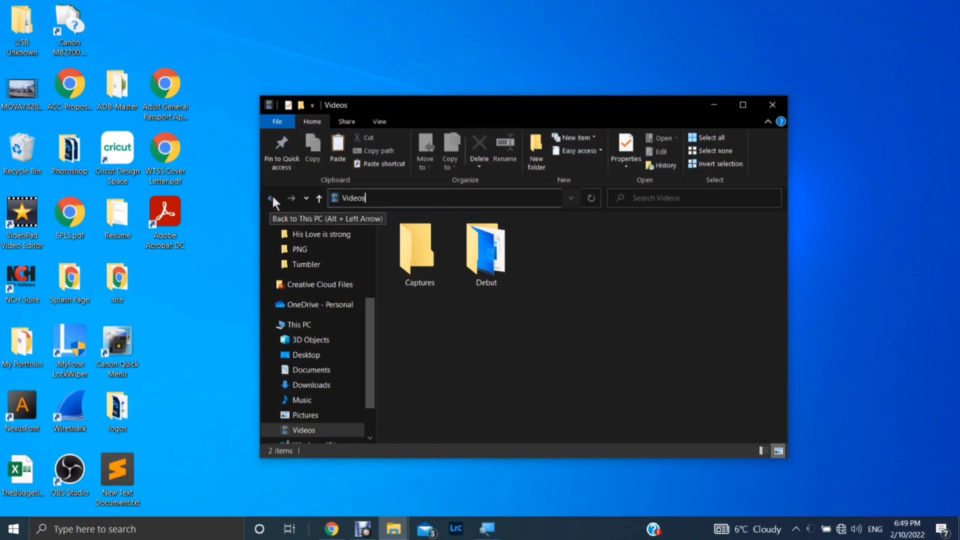
left_click(271, 197)
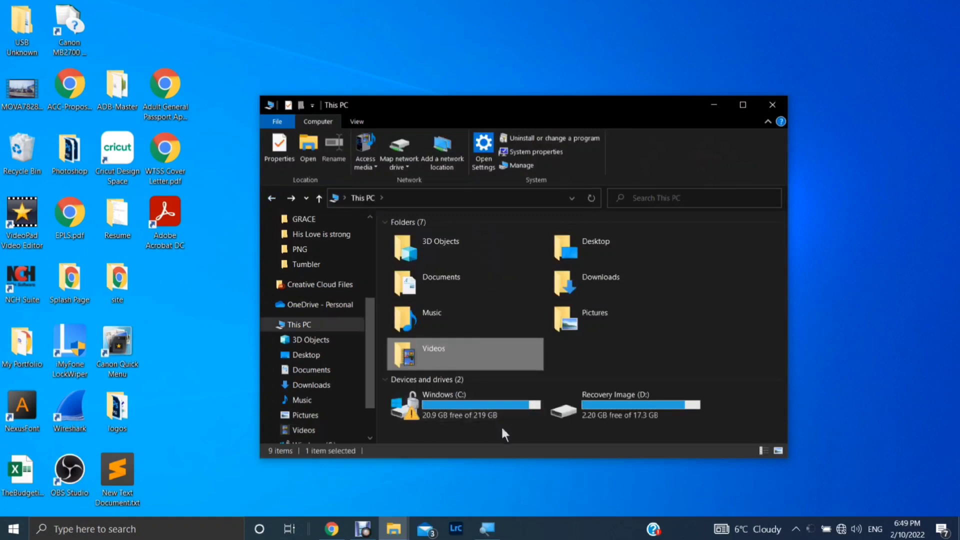
Step: Open the Windows (C:) drive, look into its Export folder, and go back to the drive's root
double_click(497, 418)
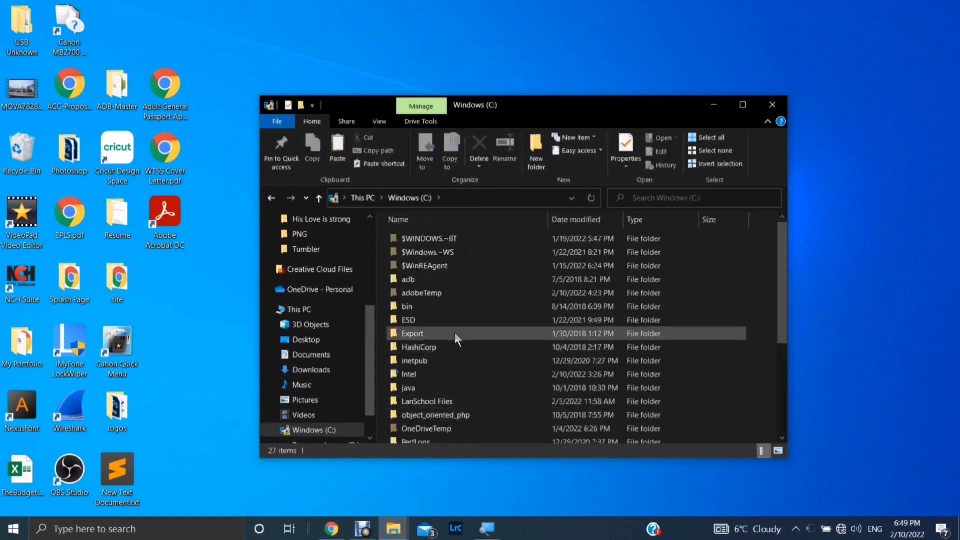
double_click(454, 333)
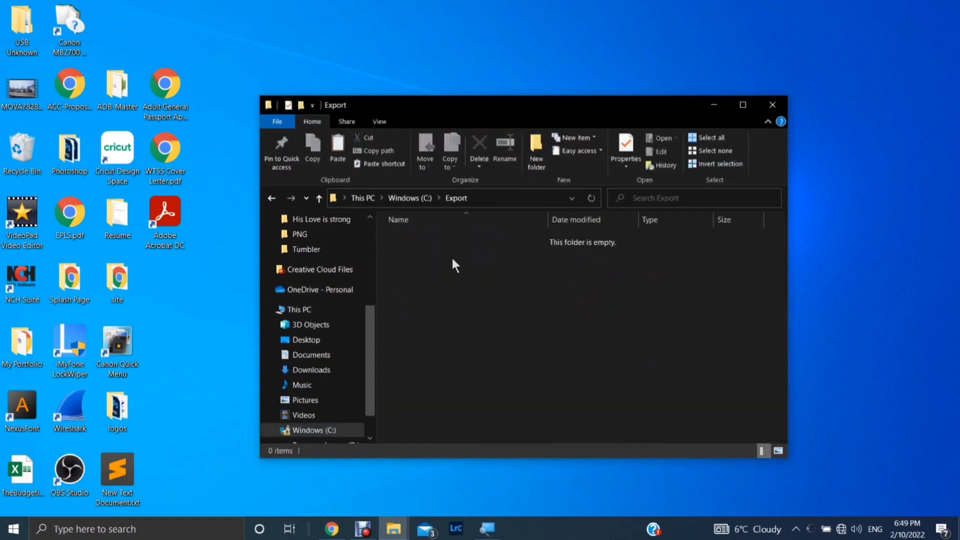
left_click(275, 202)
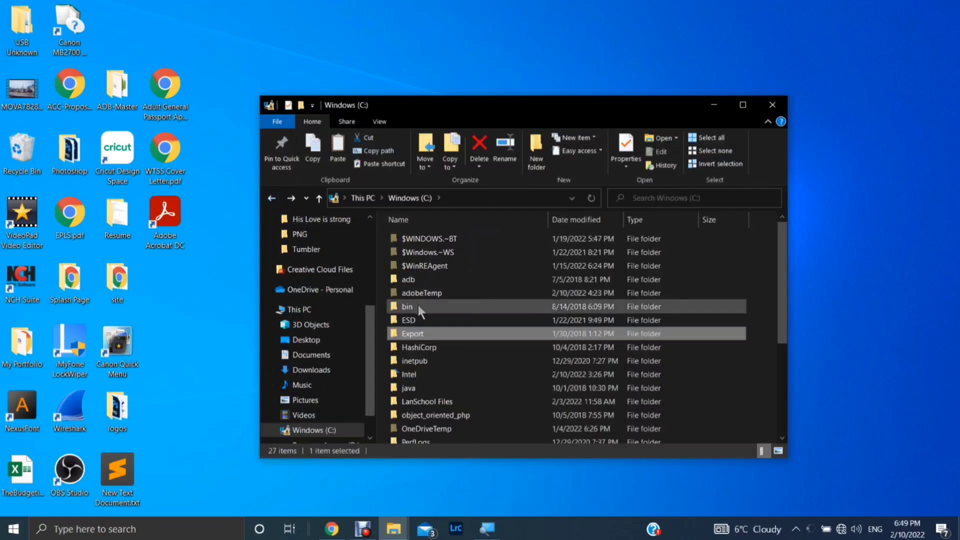
Step: Look into the ESD folder, return to the drive's root, and open the embedded folder under HashiCorp\Vagrant
double_click(441, 320)
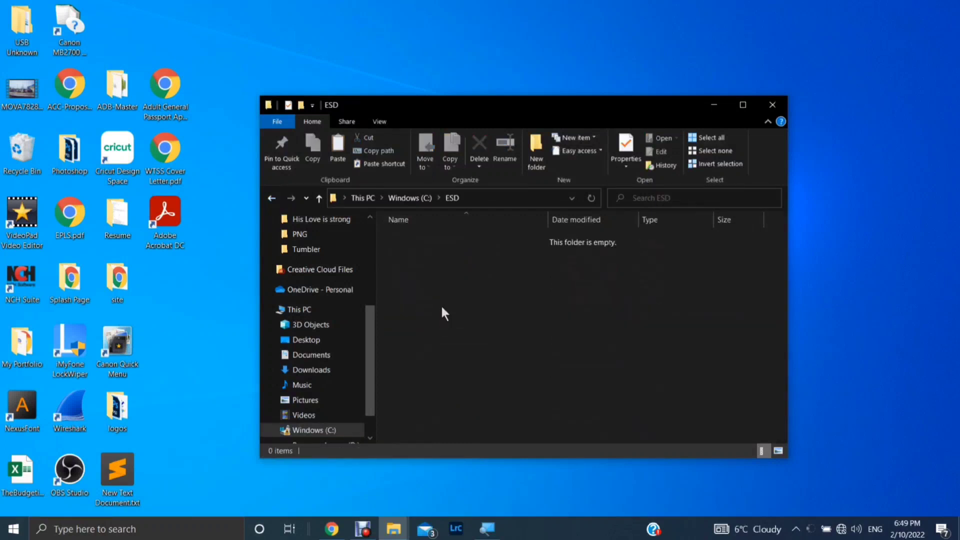
left_click(274, 202)
double_click(439, 346)
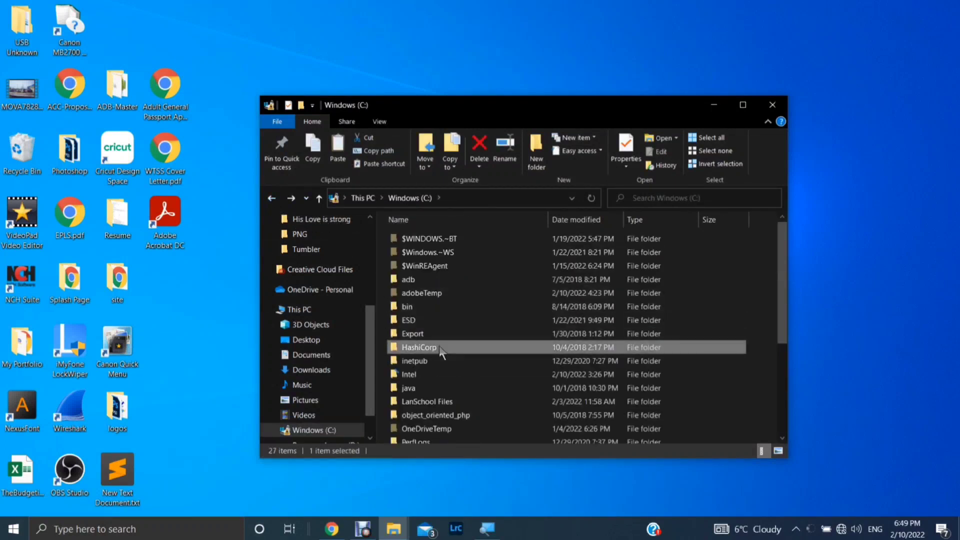
double_click(445, 238)
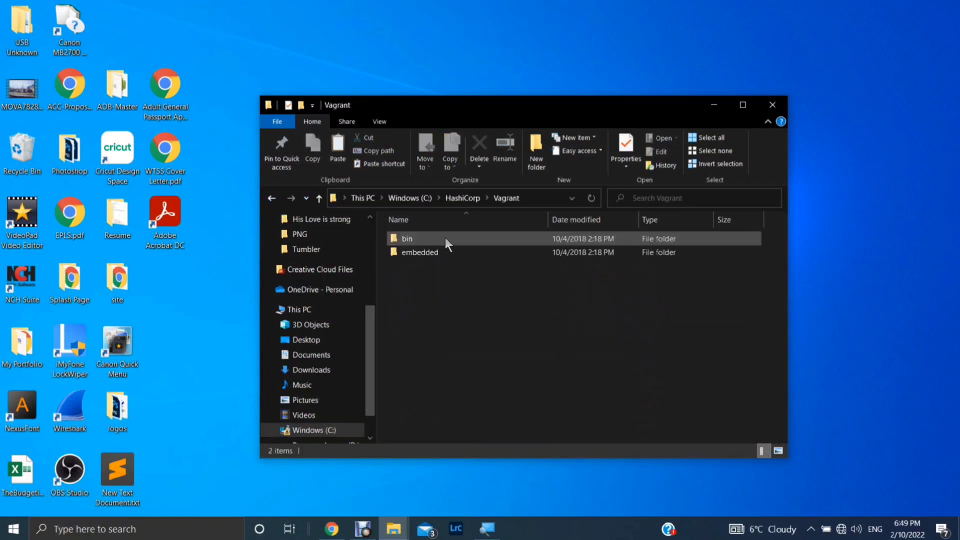
double_click(446, 253)
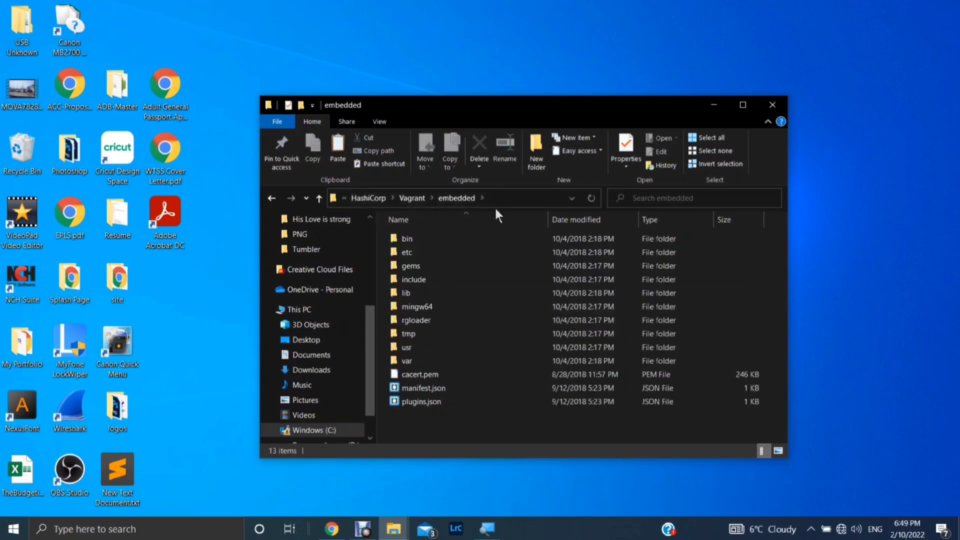
Step: Show the address bar's location list and delete the entire embedded folder path from the address bar
key("F4")
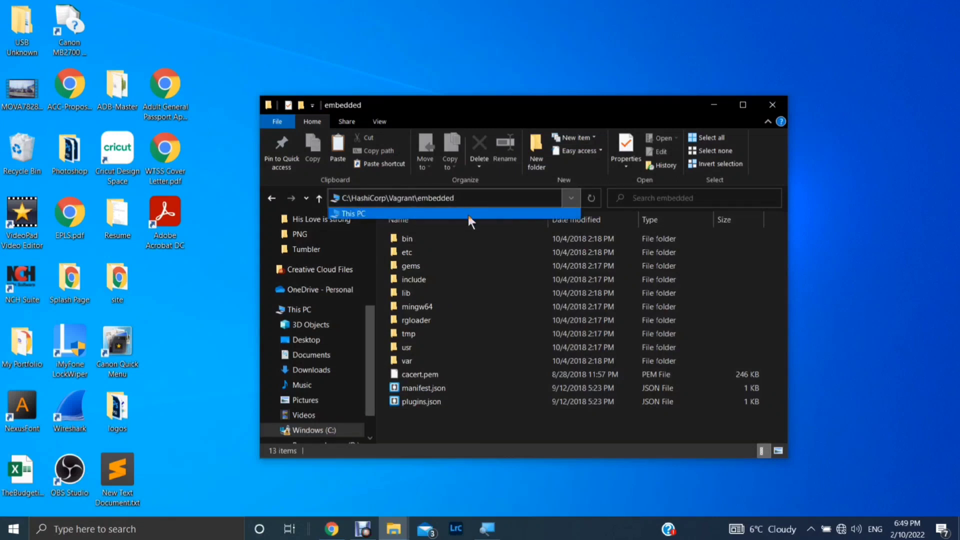
key("BackSpace")
key("BackSpace")
key("BackSpace")
key("BackSpace")
key("BackSpace")
key("BackSpace")
key("BackSpace")
key("BackSpace")
key("BackSpace")
key("BackSpace")
key("BackSpace")
key("BackSpace")
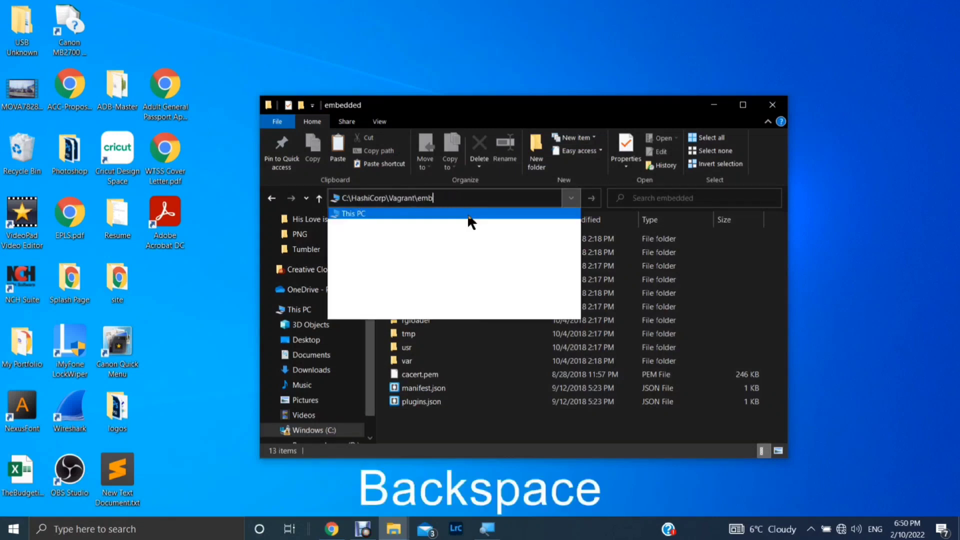
key("BackSpace")
key("BackSpace")
key("BackSpace")
key("BackSpace")
key("BackSpace")
key("BackSpace")
key("BackSpace")
key("BackSpace")
key("BackSpace")
key("BackSpace")
key("BackSpace")
key("BackSpace")
key("BackSpace")
key("BackSpace")
key("BackSpace")
key("BackSpace")
key("BackSpace")
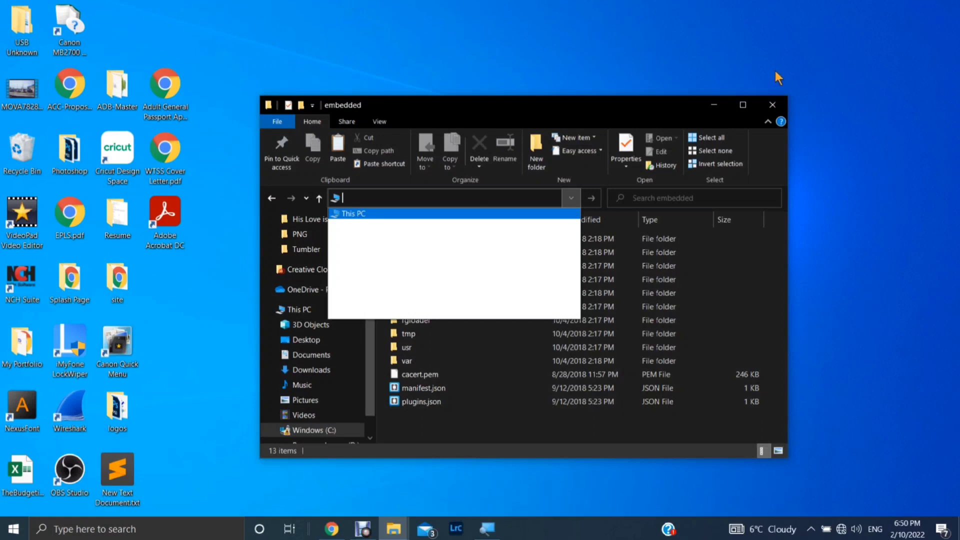
Step: Dismiss the address list and close the File Explorer window
left_click(696, 201)
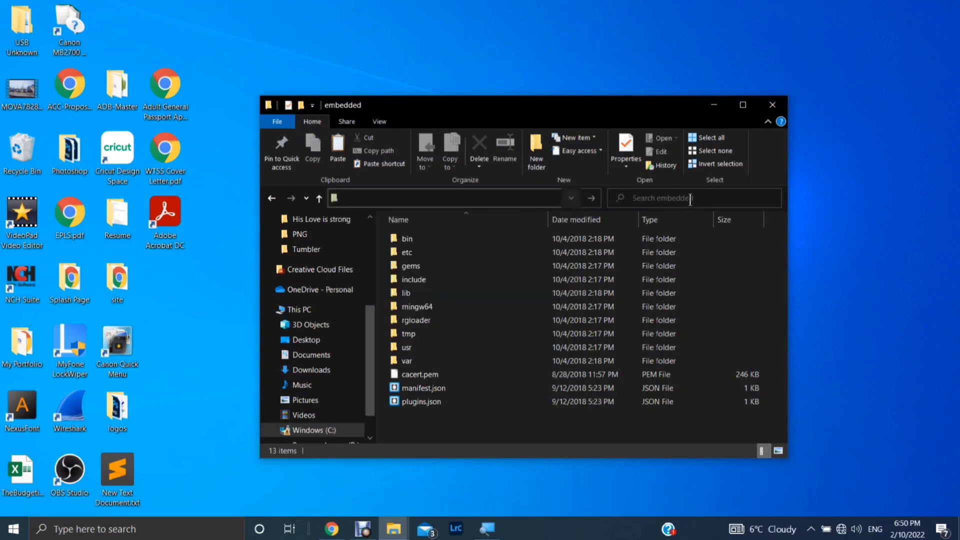
key("alt+F4")
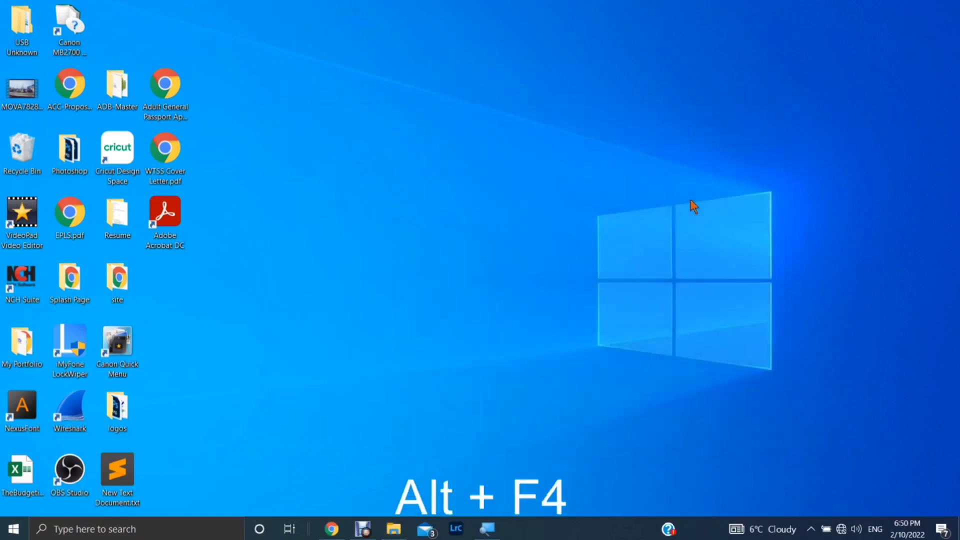